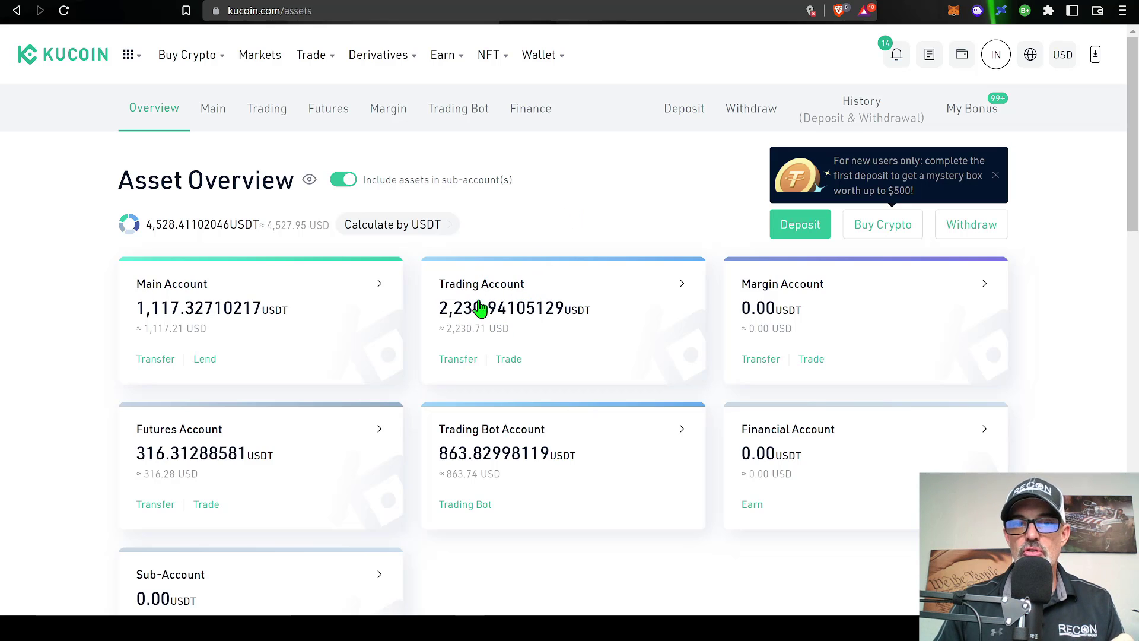
# Go from the Trading Account to the BTC/USDT Spot Grid bot on Auto (13464–25004, 100 orders)
pyautogui.click(509, 317)
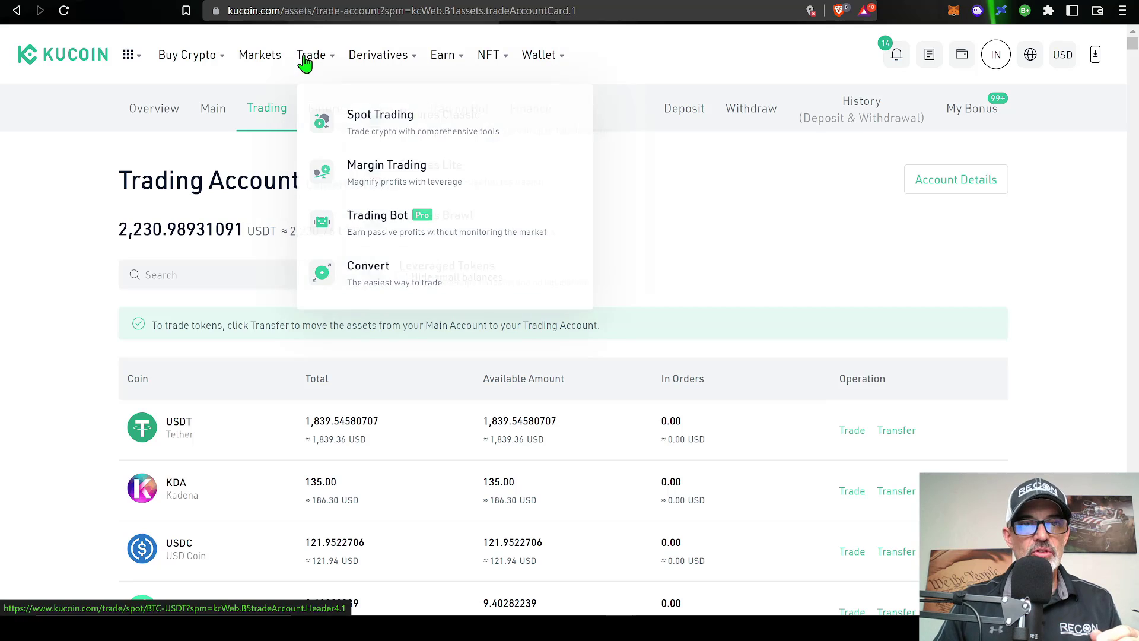
pyautogui.moveTo(319, 60)
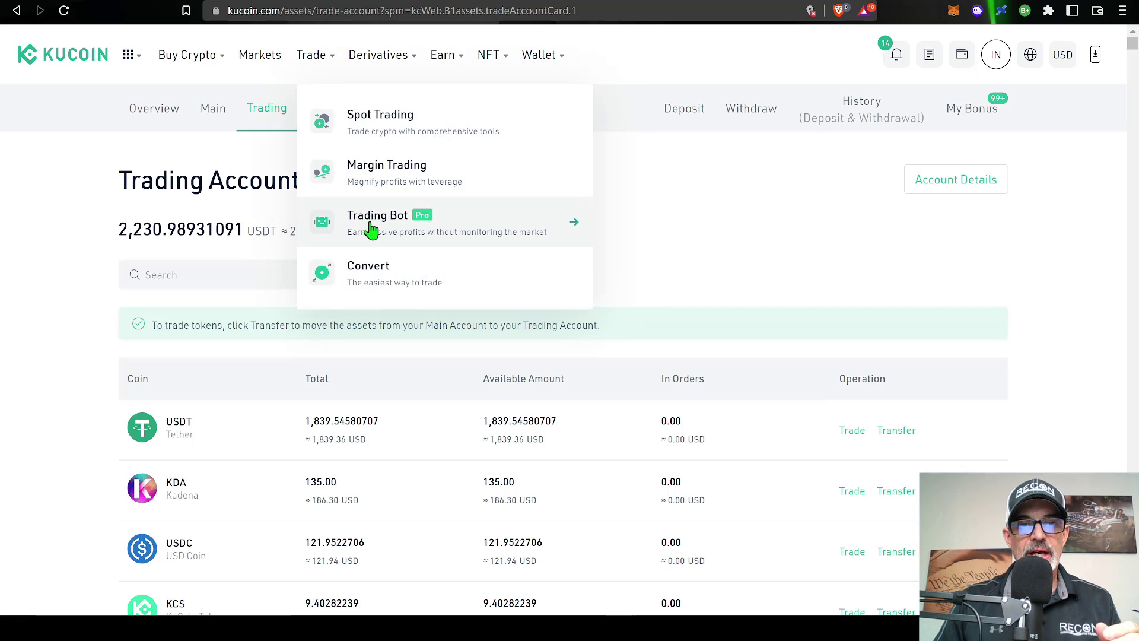
pyautogui.click(419, 229)
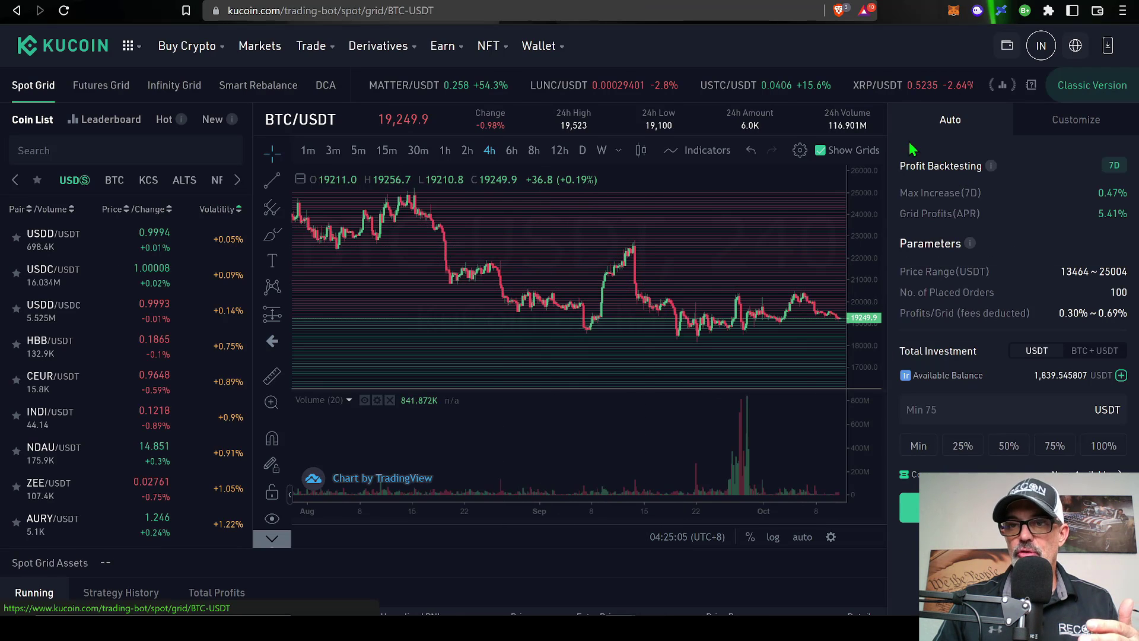
pyautogui.click(1062, 121)
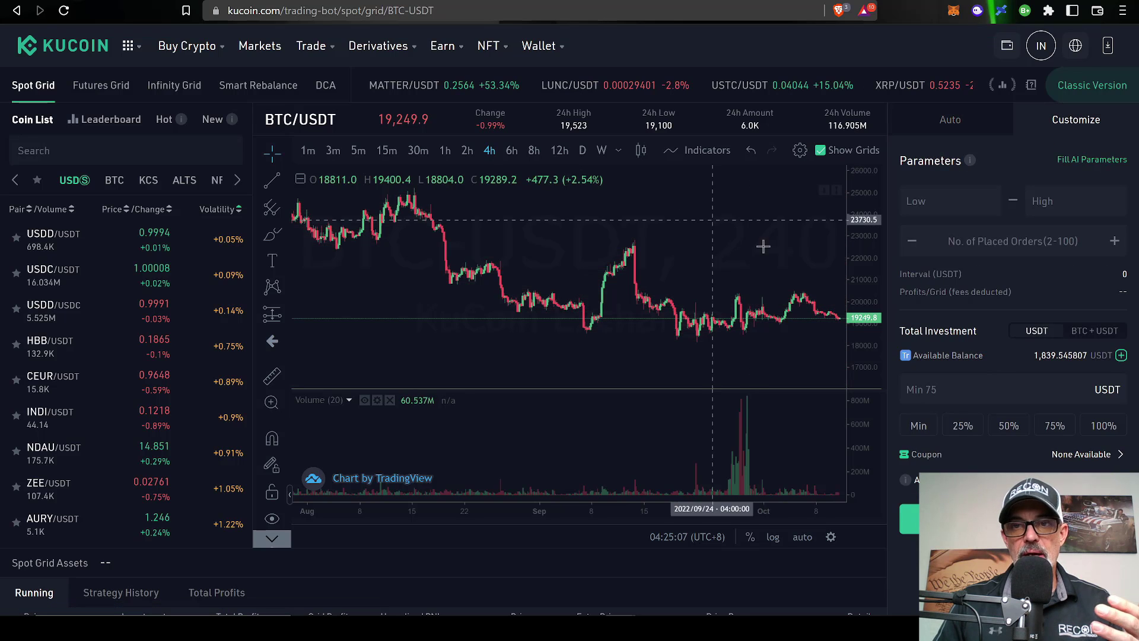
pyautogui.click(36, 92)
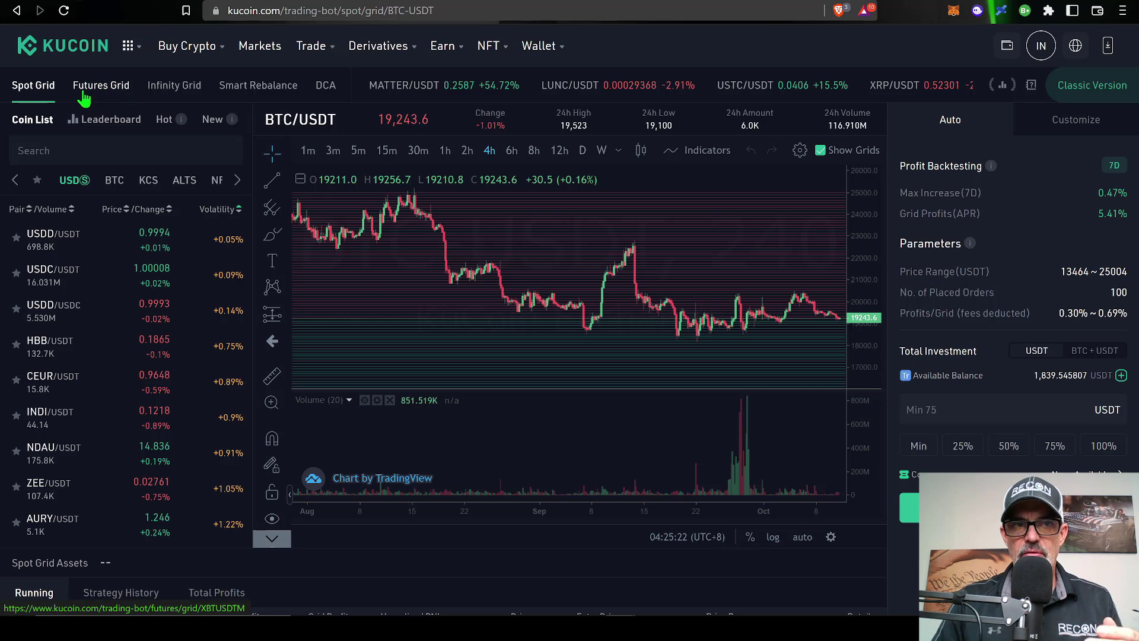
# Switch to the BTC PERP/USDT Futures Grid (Auto 2x Short, 65 orders) and zoom the chart
pyautogui.click(110, 93)
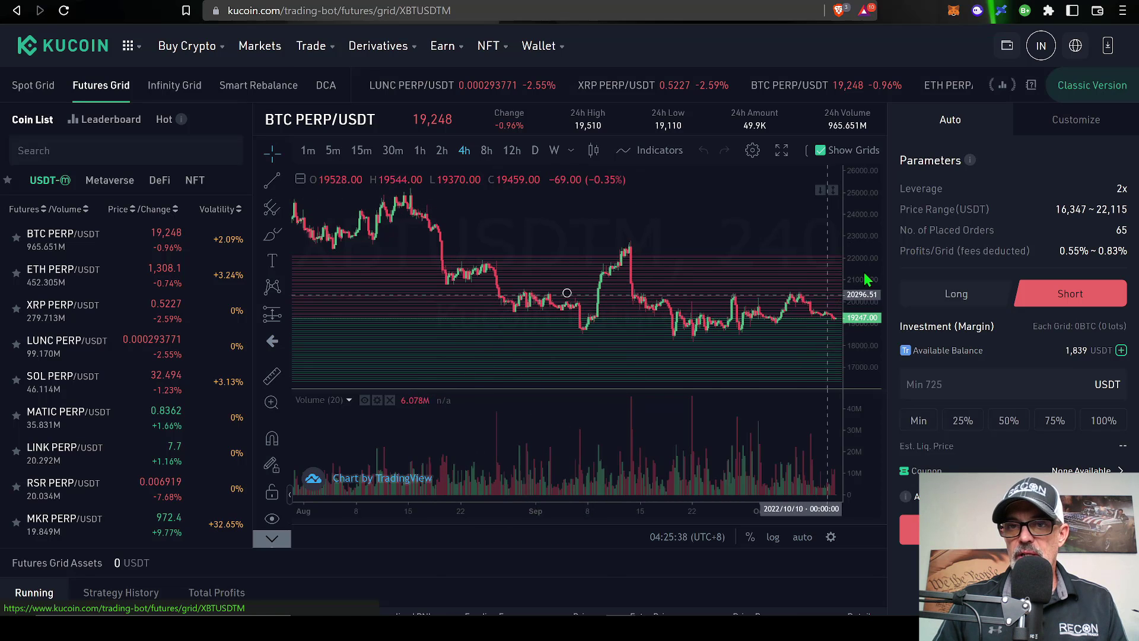
pyautogui.scroll(3, 775, 377)
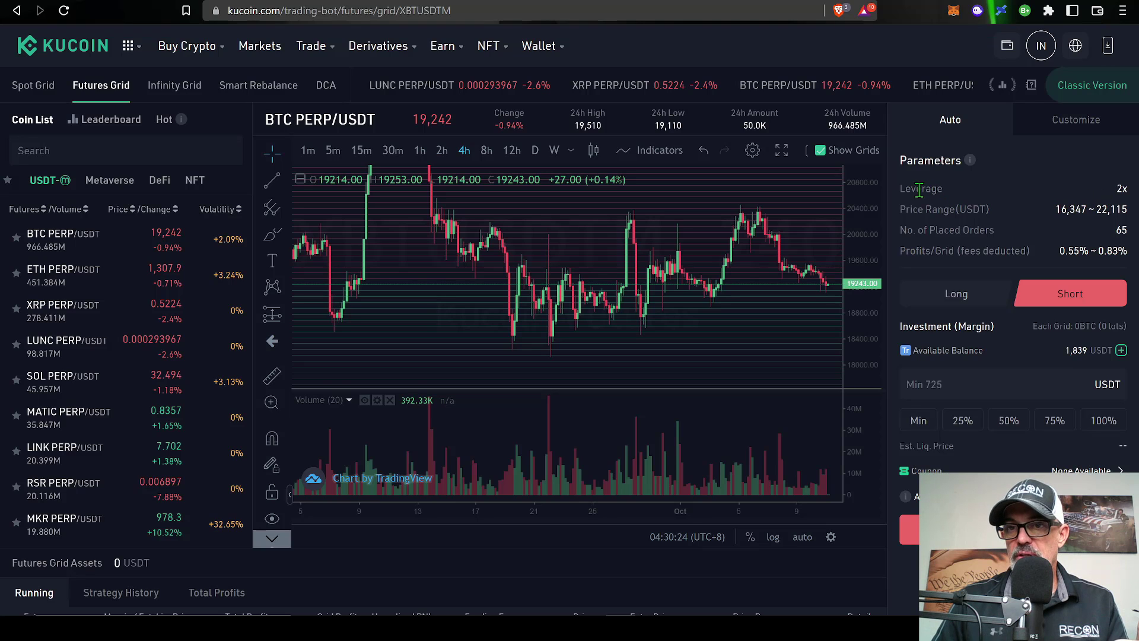
# Set the auto futures grid to Long with a 500 USDT margin and expand Advanced Settings
pyautogui.moveTo(906, 189)
pyautogui.mouseDown()
pyautogui.moveTo(965, 195)
pyautogui.moveTo(911, 209)
pyautogui.mouseUp()
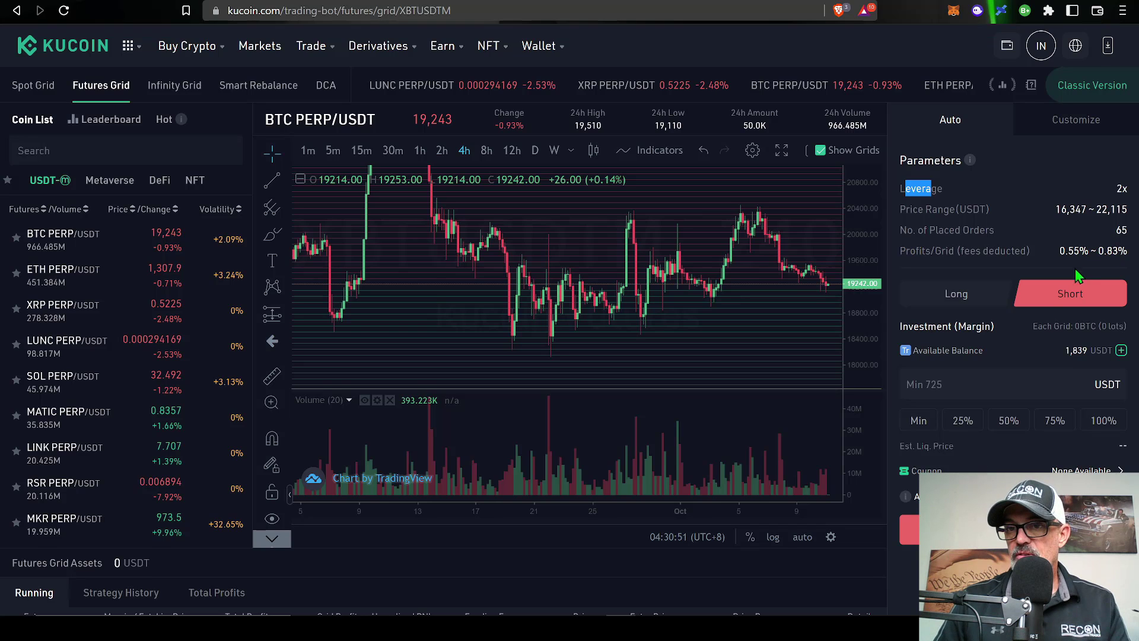
pyautogui.click(956, 294)
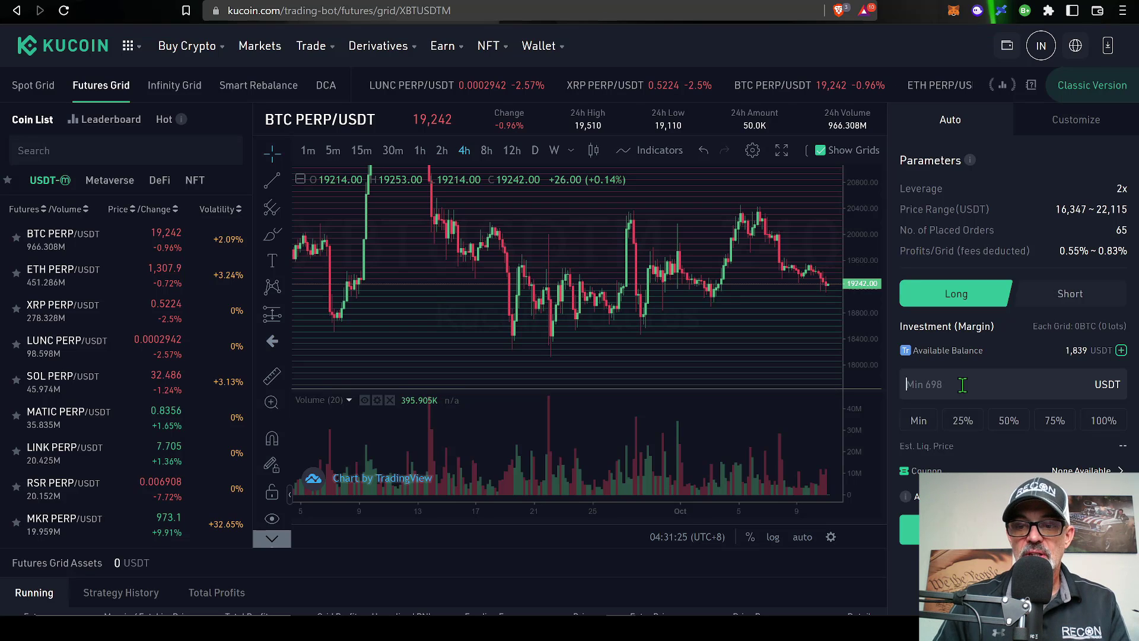
pyautogui.write('500')
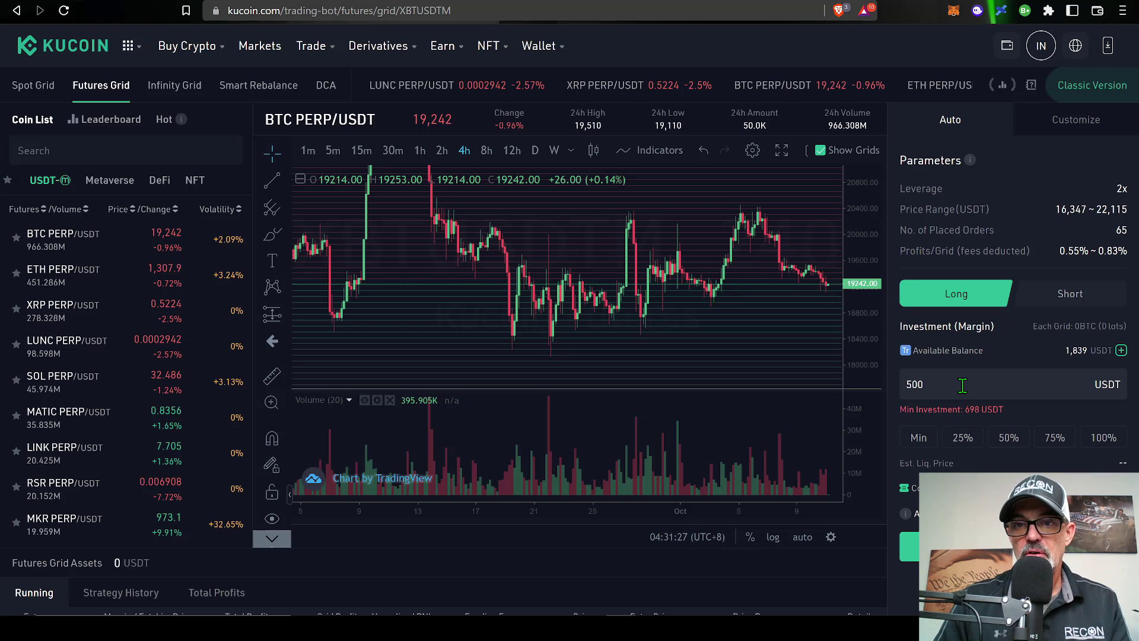
pyautogui.click(974, 514)
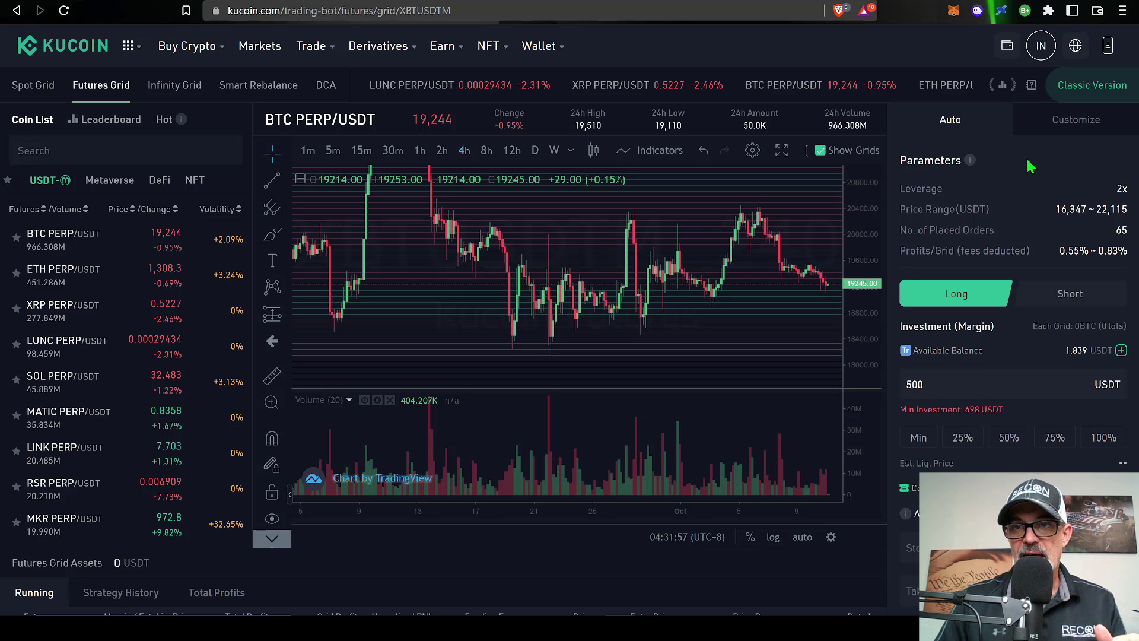
# Switch to a custom Short grid with a price range of 16500 to 25000
pyautogui.click(1071, 127)
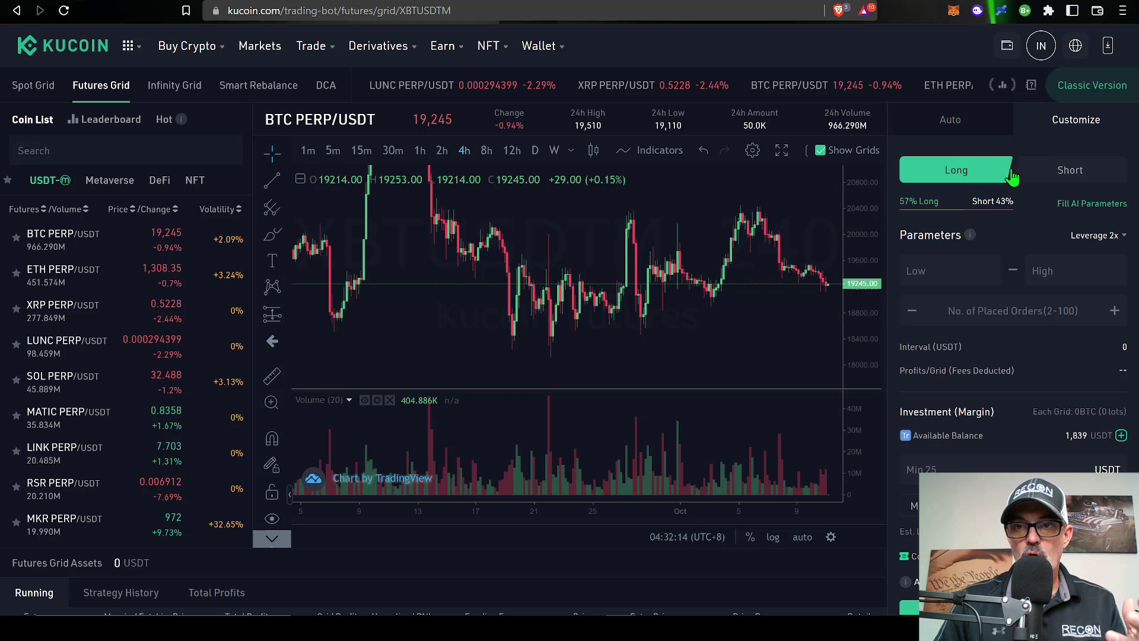
pyautogui.click(1077, 176)
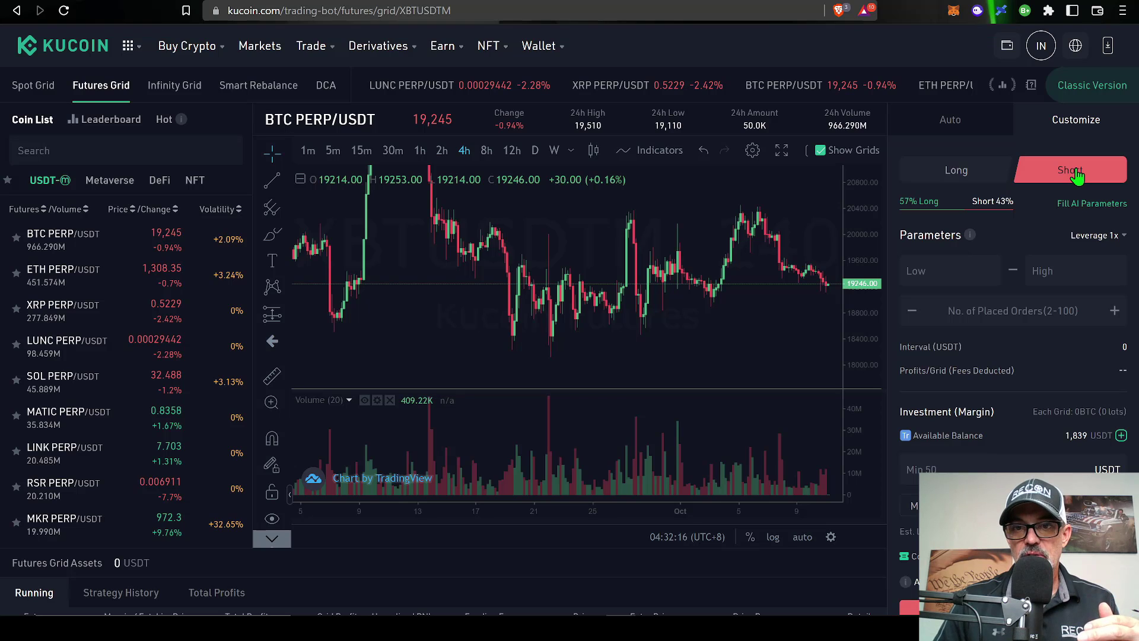
pyautogui.click(933, 271)
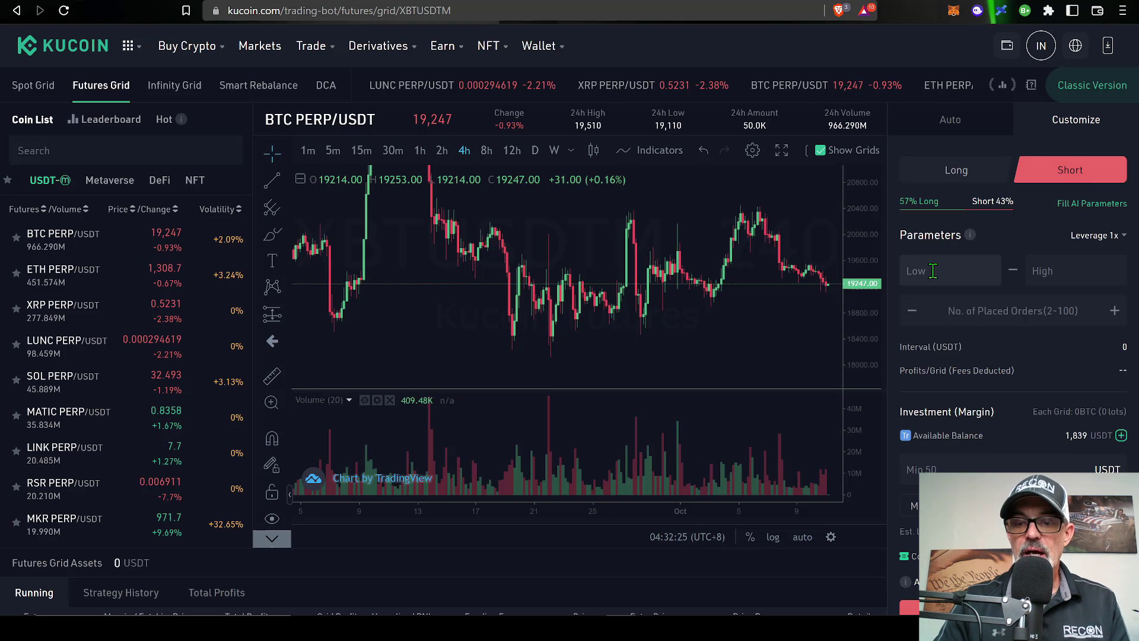
pyautogui.write('16500')
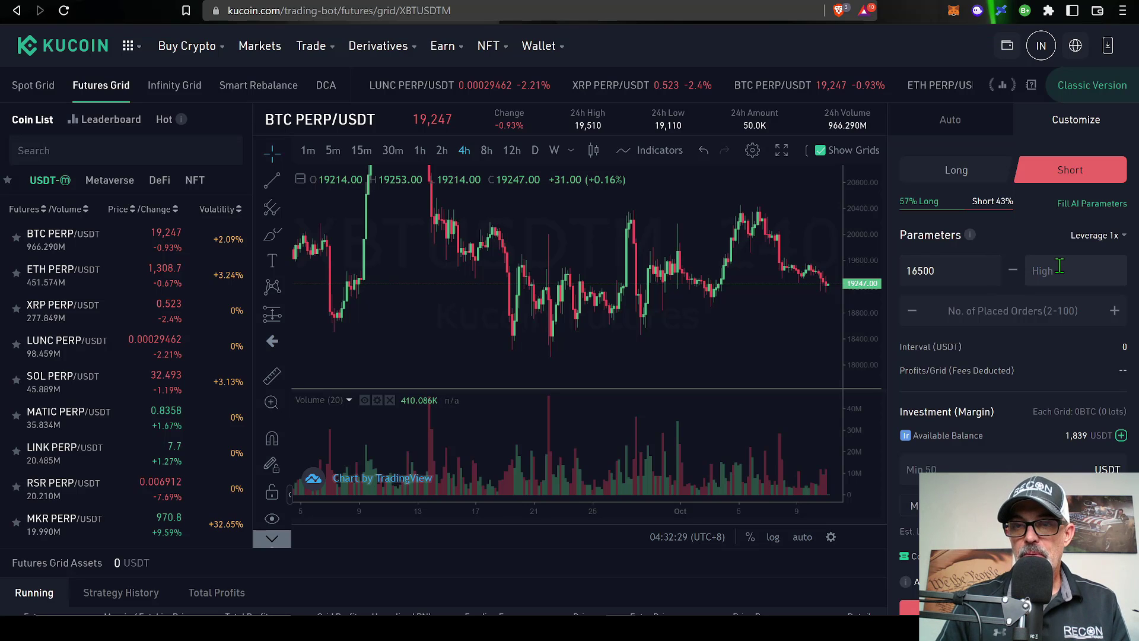
pyautogui.write('25000')
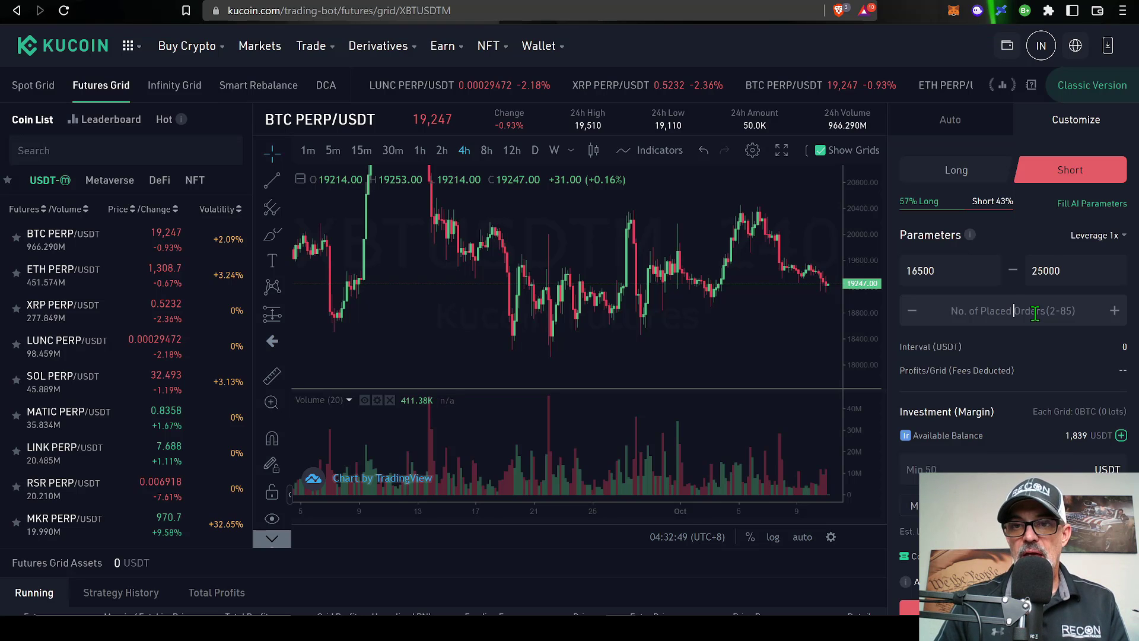
# Set the custom grid to 30 placed orders
pyautogui.click(1035, 313)
pyautogui.write('30')
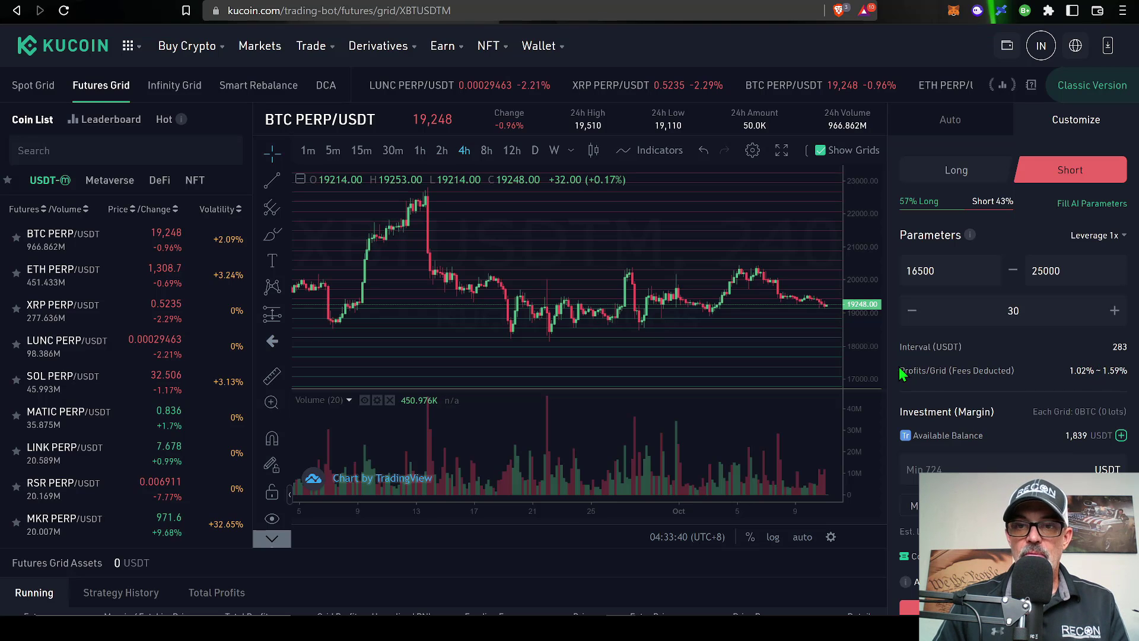
pyautogui.moveTo(900, 373); pyautogui.dragTo(950, 378)
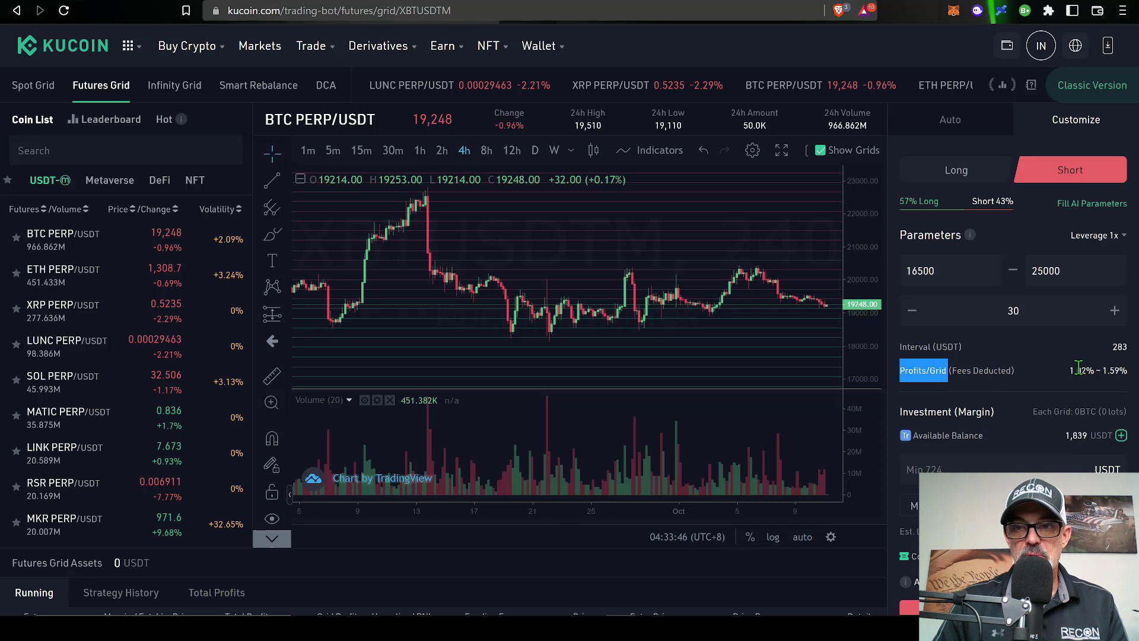
pyautogui.click(935, 468)
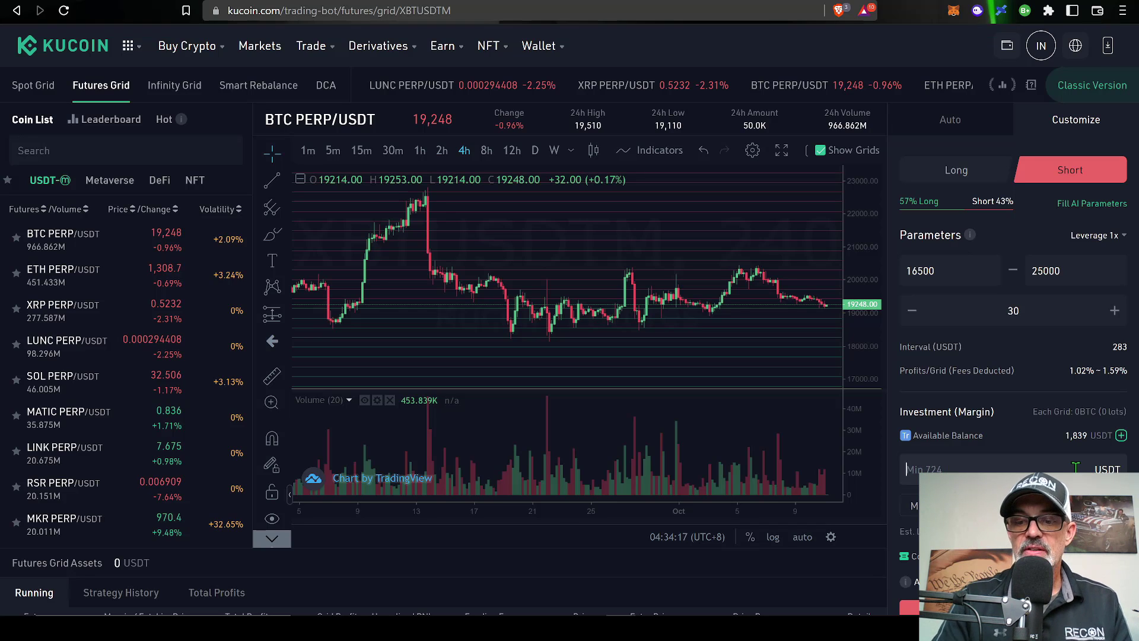
# Enter a 725 USDT margin and type 400 into the Stop-loss price field
pyautogui.write('725')
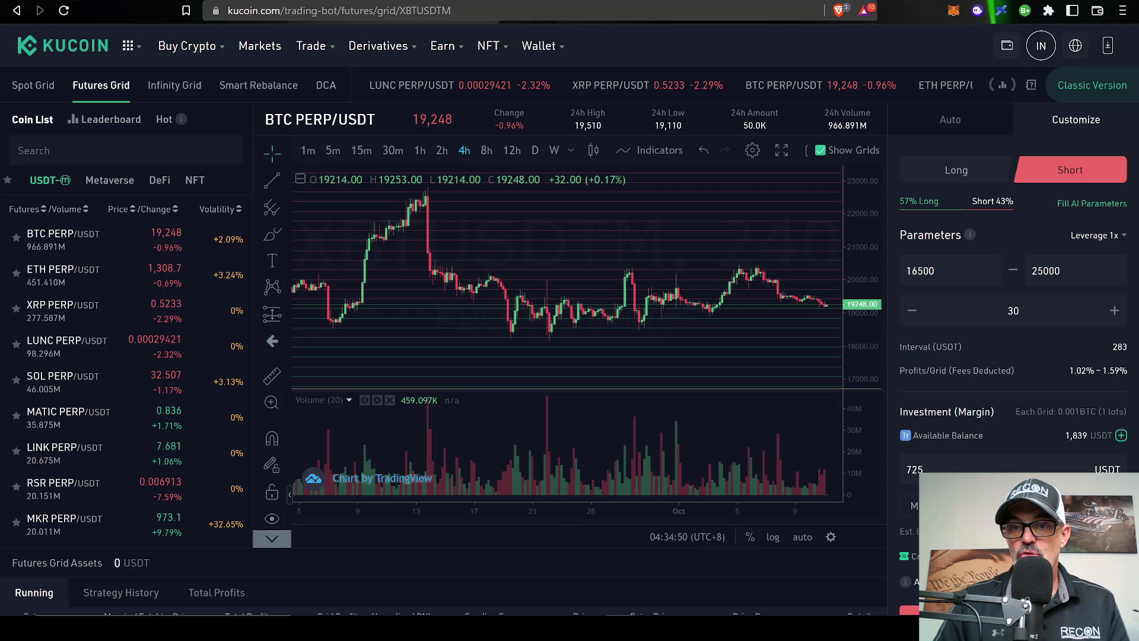
pyautogui.scroll(-2, 570, 350)
pyautogui.click(910, 497)
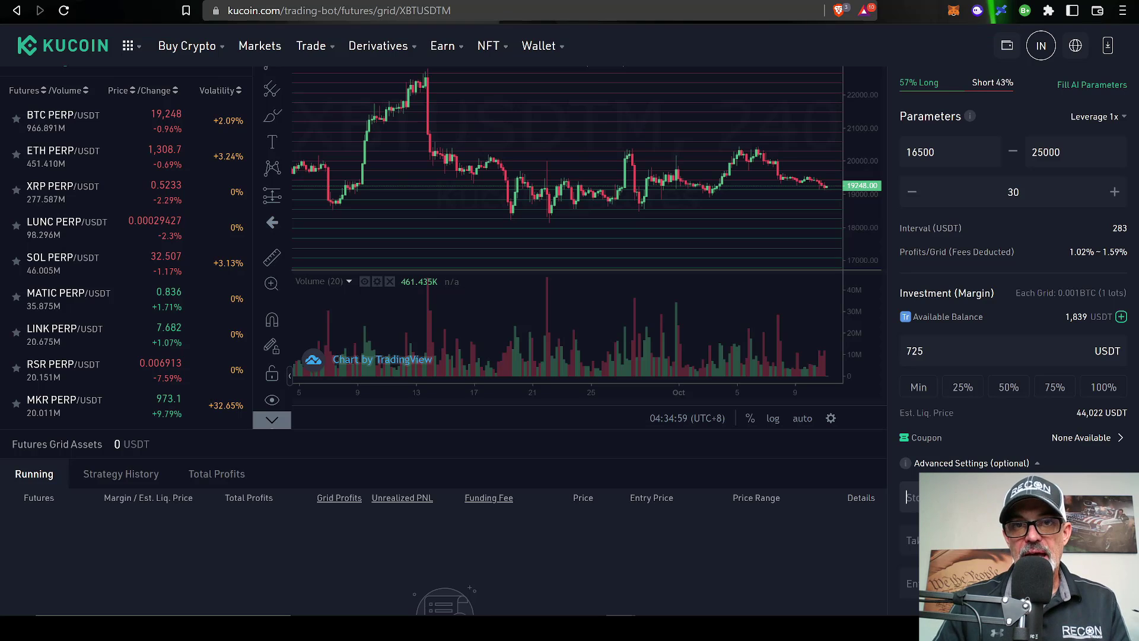
pyautogui.write('400')
pyautogui.doubleClick(908, 496)
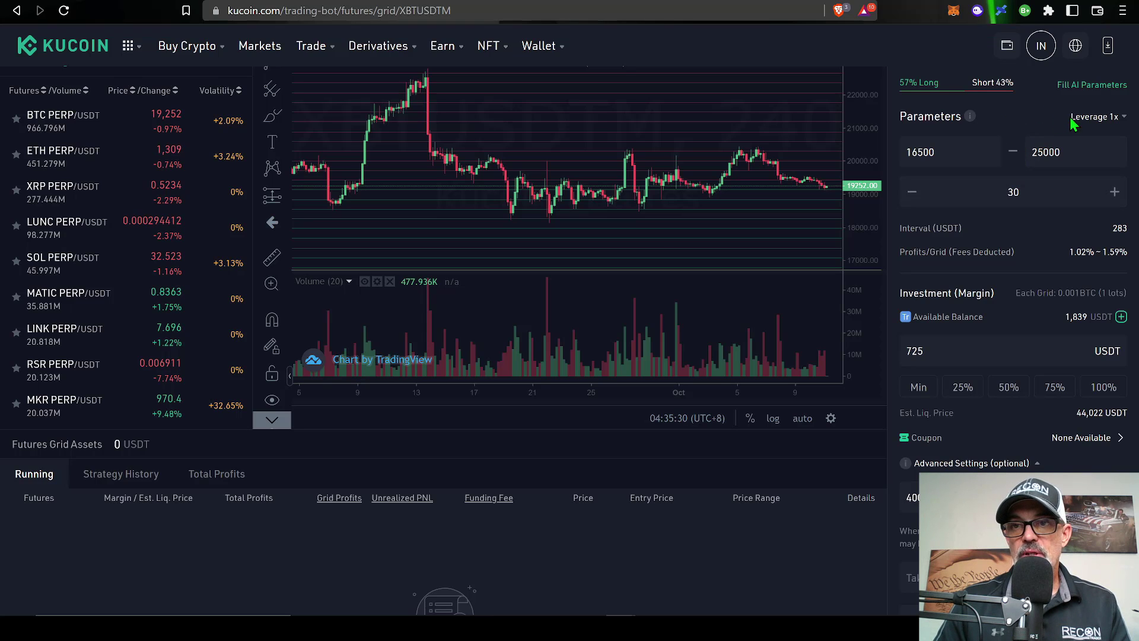
# Raise the short grid's leverage to 3x, giving 3.07%–4.78% profit per grid
pyautogui.moveTo(1067, 116); pyautogui.dragTo(1111, 128)
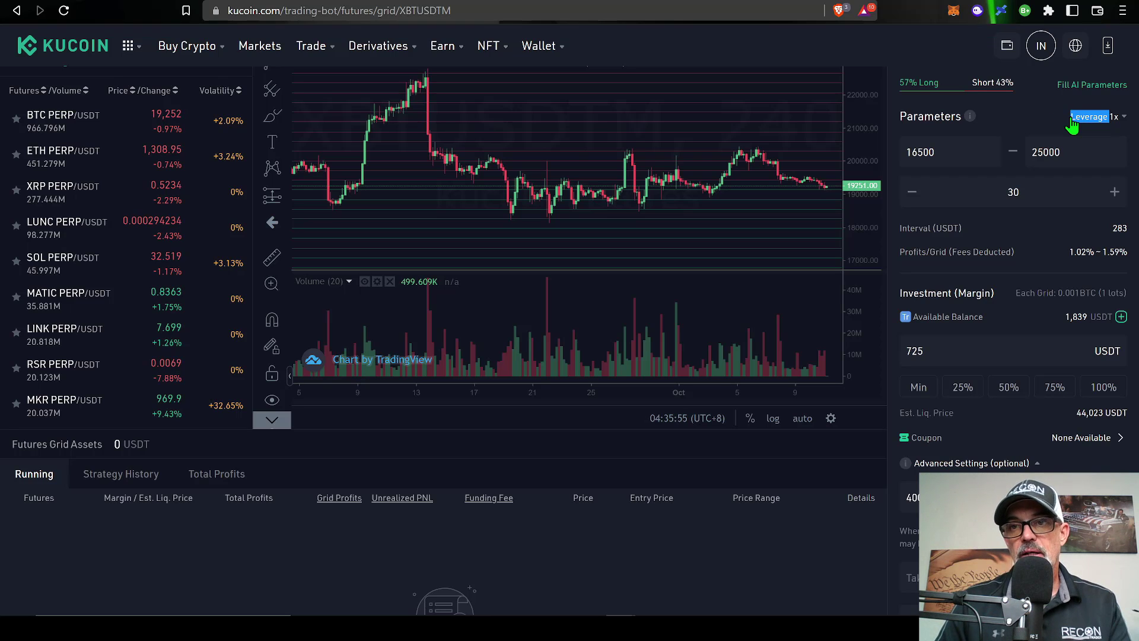
pyautogui.click(1125, 121)
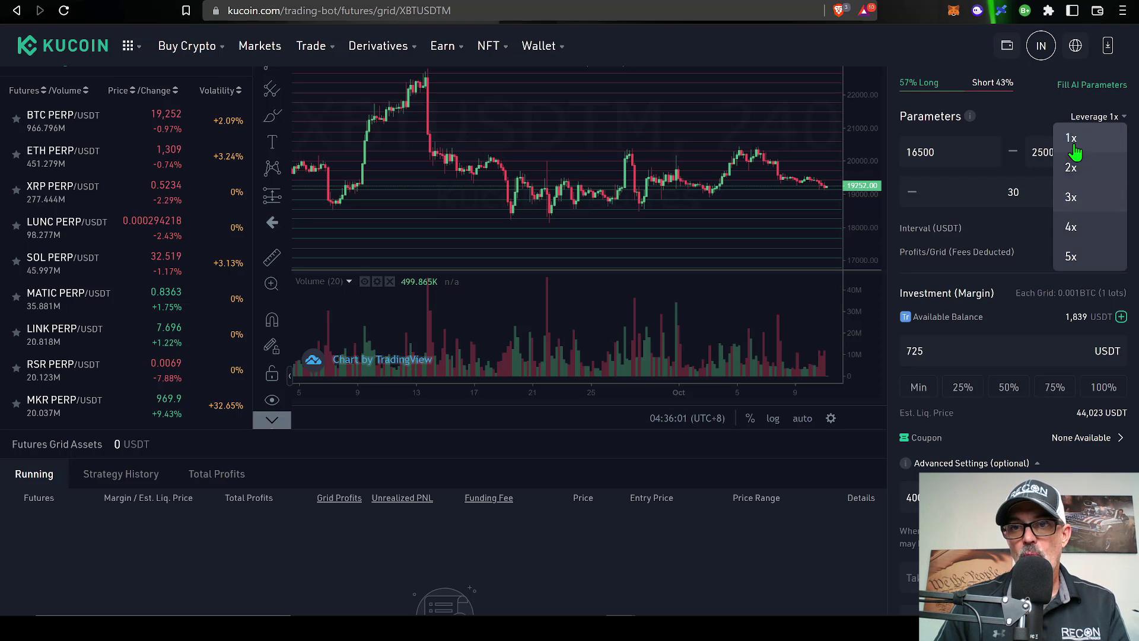
pyautogui.click(1070, 202)
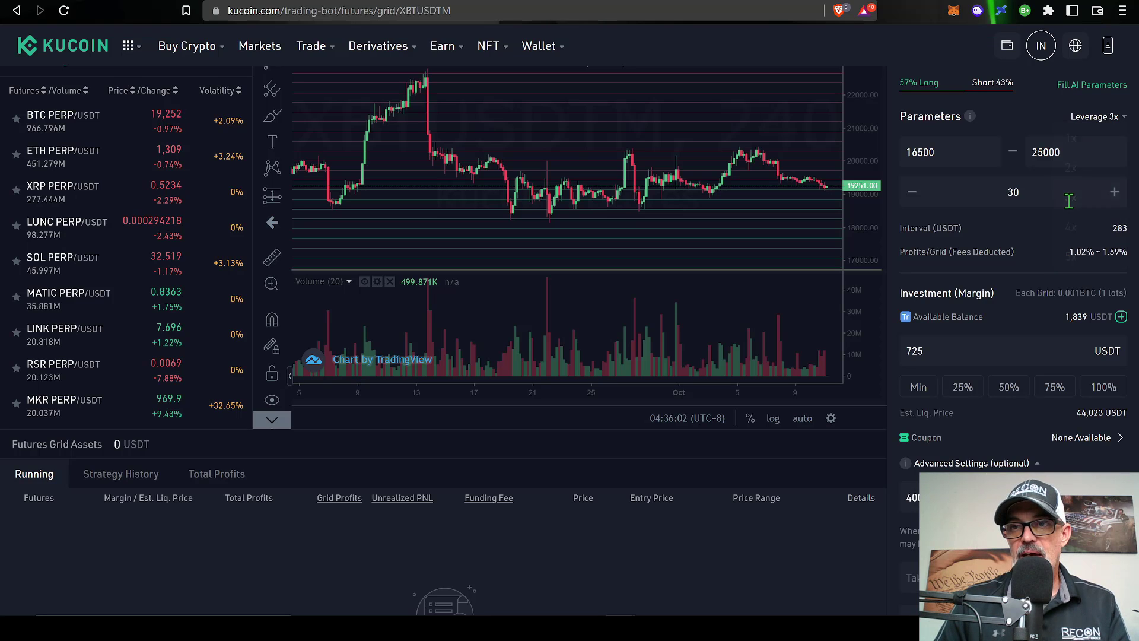
pyautogui.moveTo(1068, 118); pyautogui.dragTo(1123, 118)
pyautogui.moveTo(901, 257); pyautogui.dragTo(1089, 249)
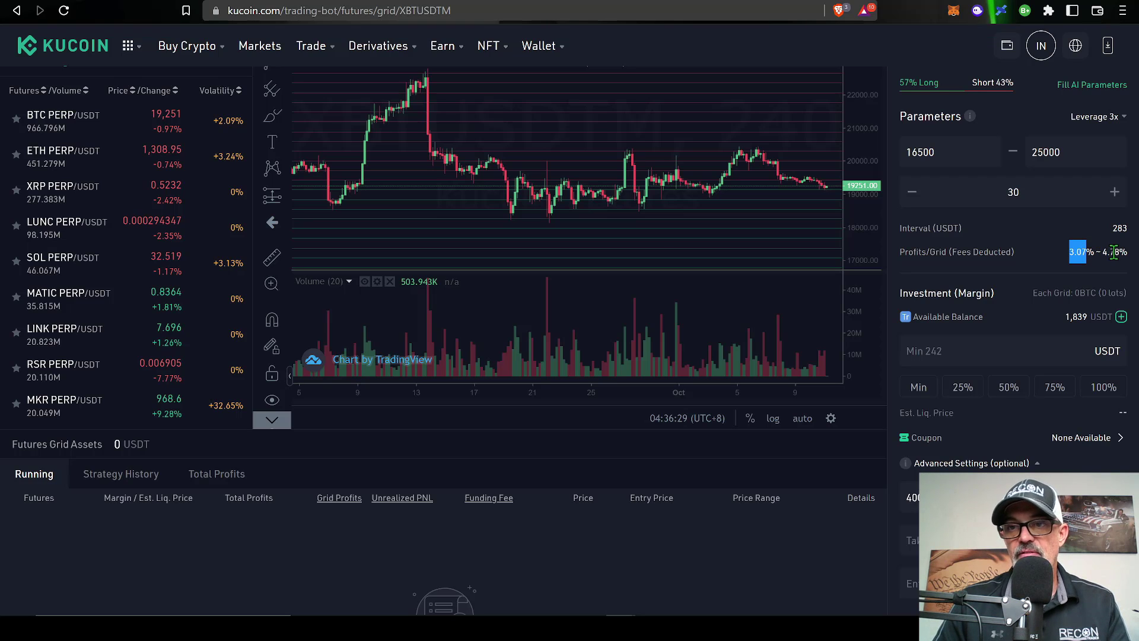
pyautogui.click(1093, 122)
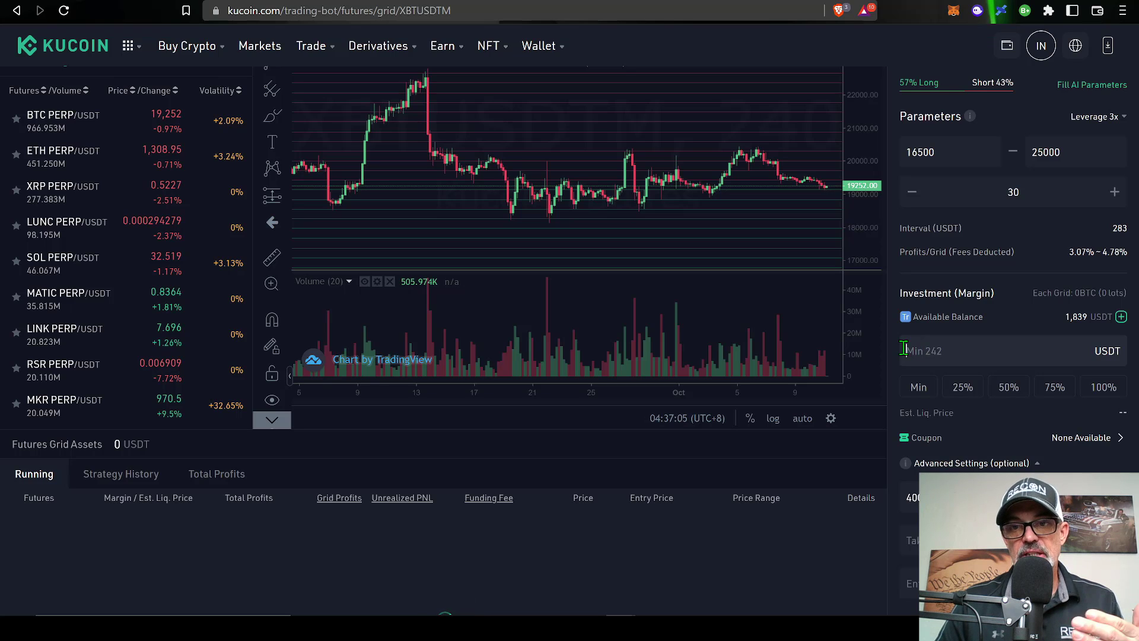
pyautogui.click(903, 350)
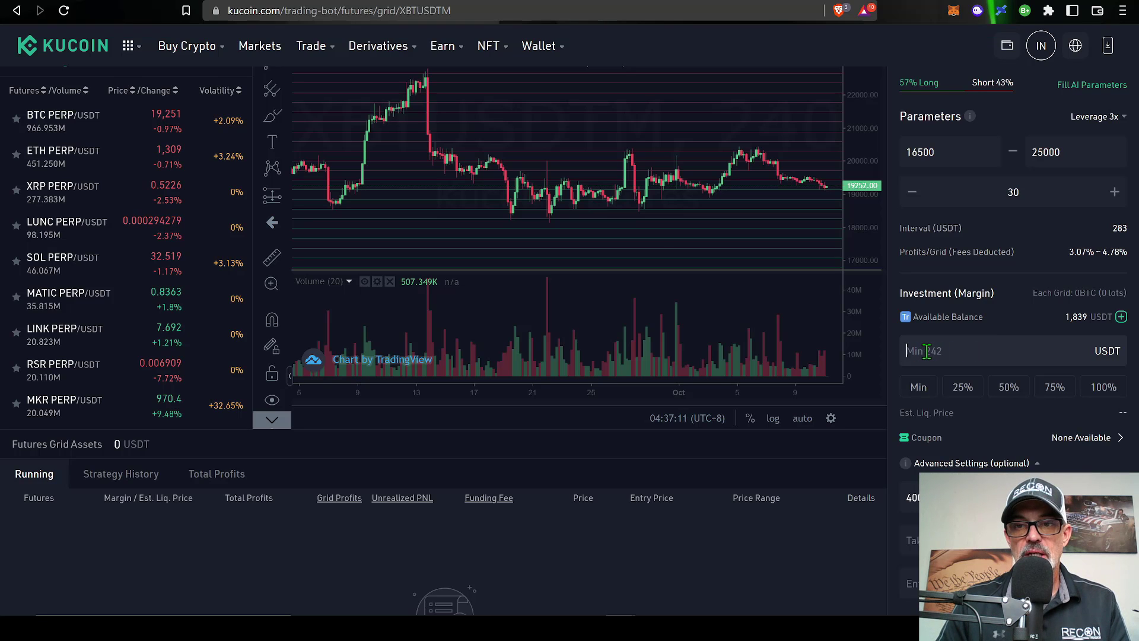
# Enter a 250 USDT margin and highlight the resulting 28,784 USDT estimated liquidation price
pyautogui.write('250')
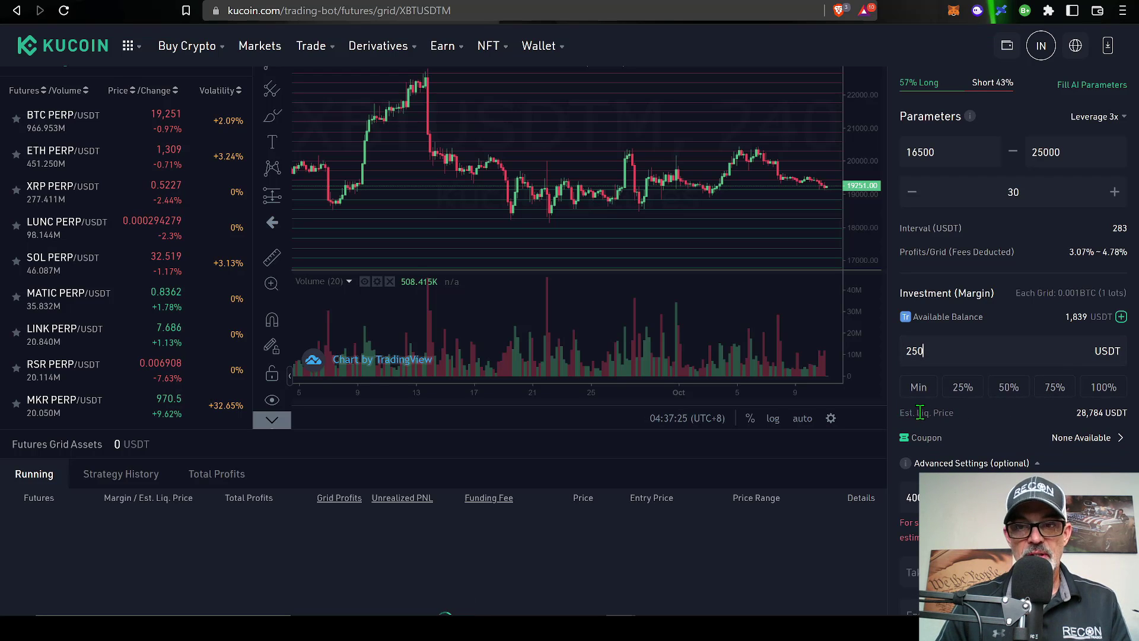
pyautogui.moveTo(901, 414); pyautogui.dragTo(951, 409)
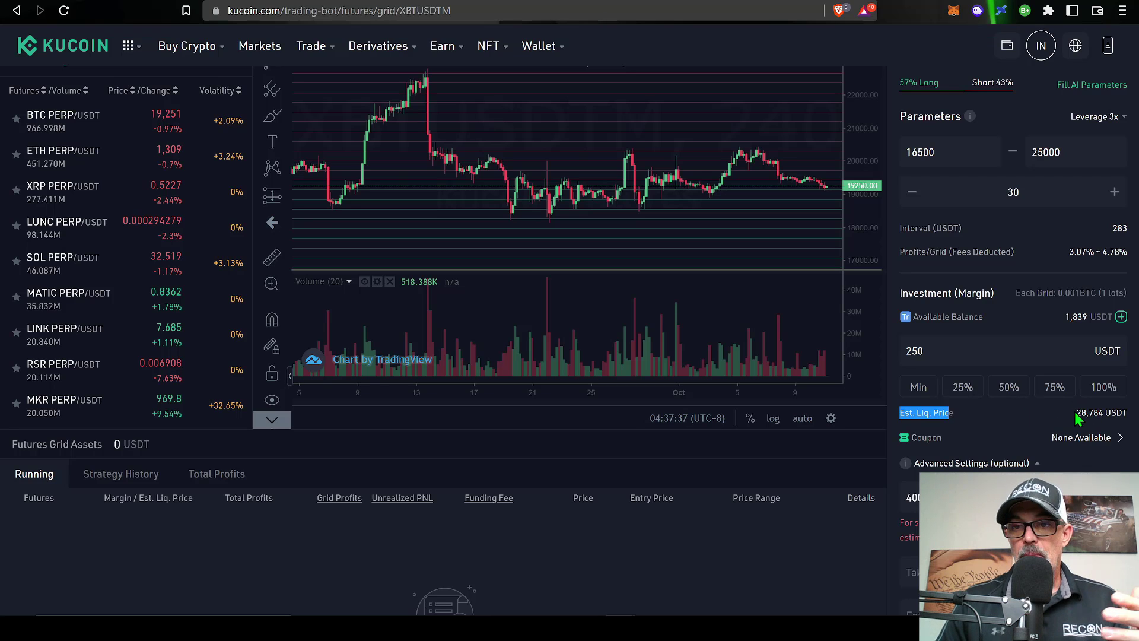
pyautogui.moveTo(1076, 414); pyautogui.dragTo(1103, 413)
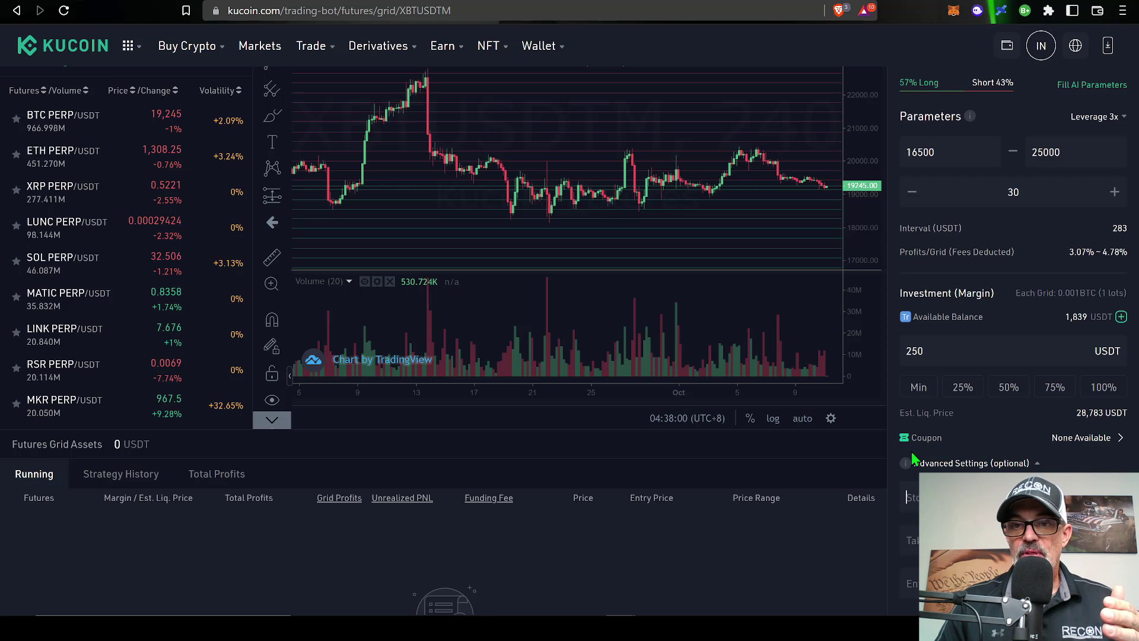
# Enter a 27000 USDT stop-loss price and begin typing the take-profit price
pyautogui.click(911, 497)
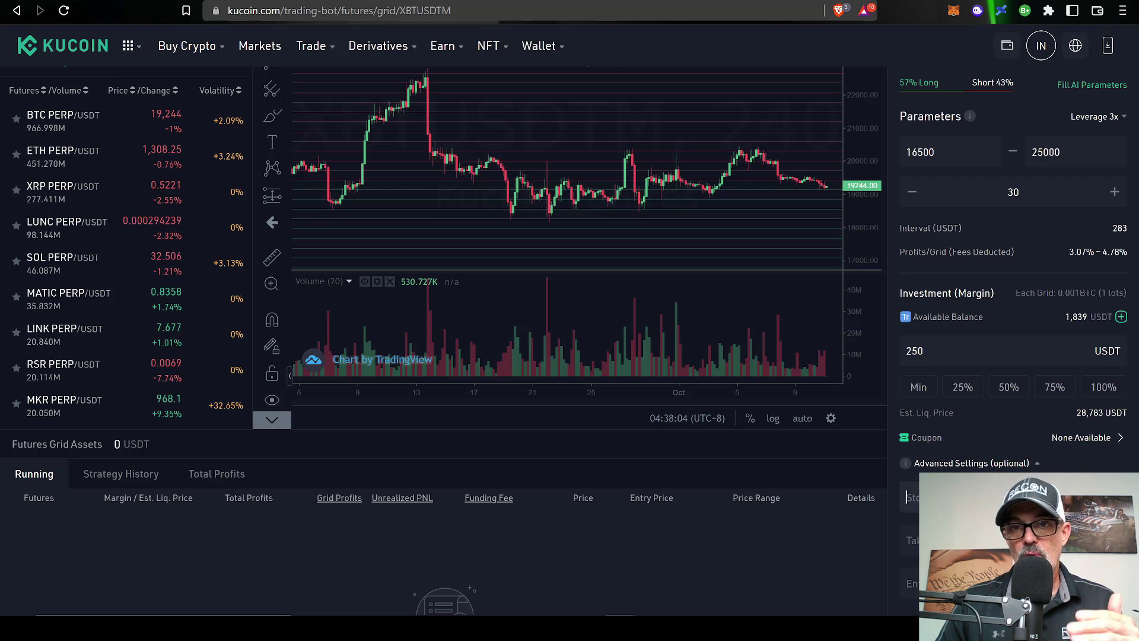
pyautogui.click(900, 500)
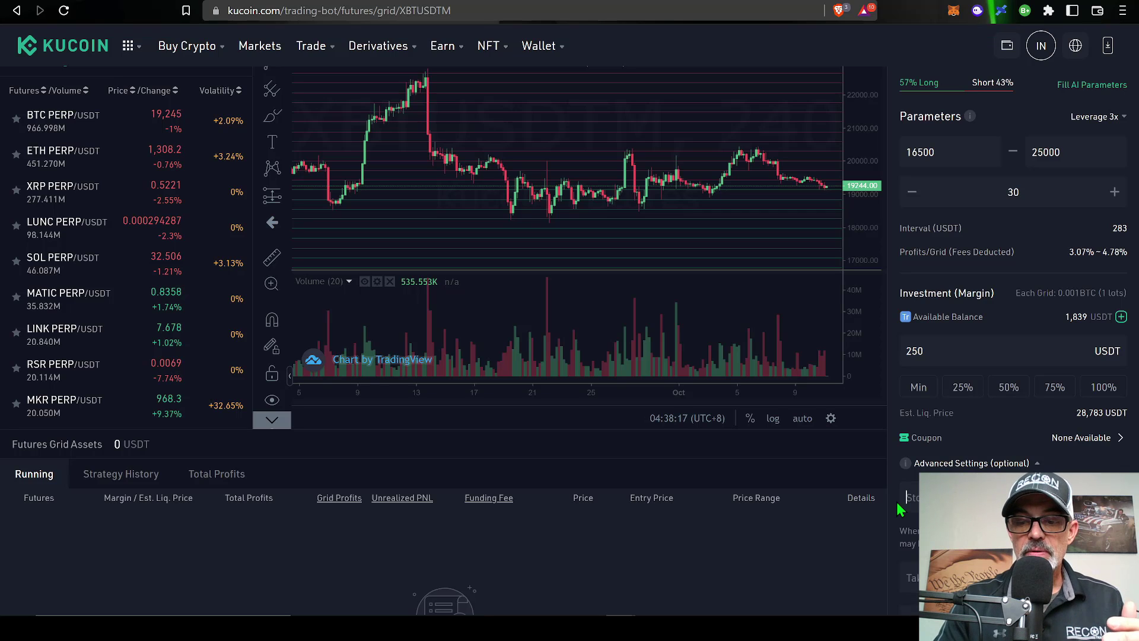
pyautogui.write('27')
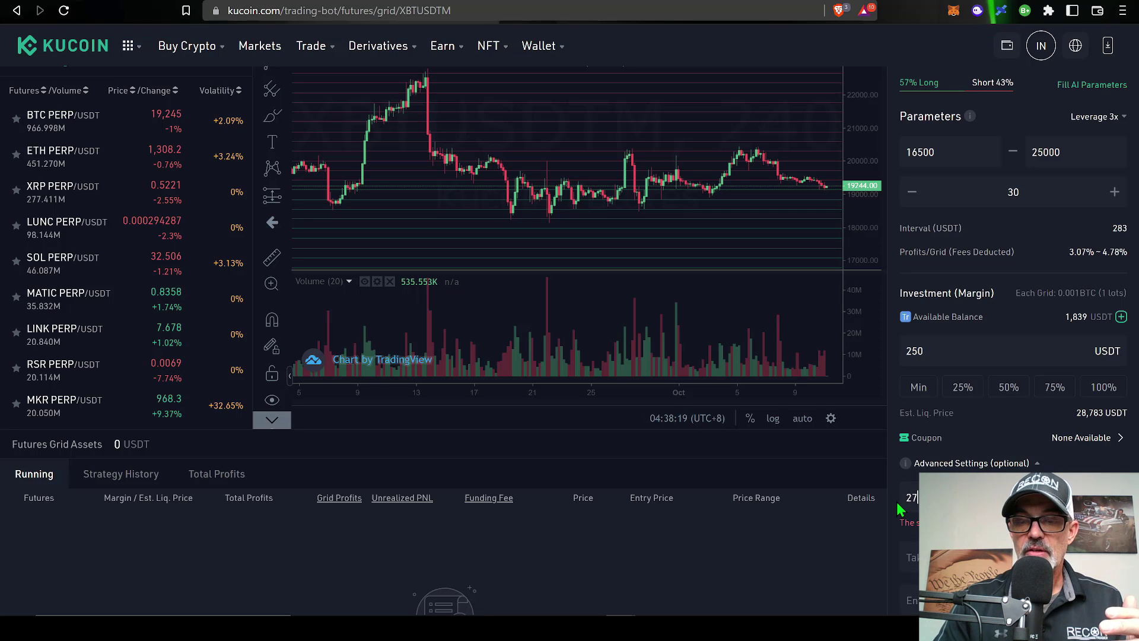
pyautogui.write('500')
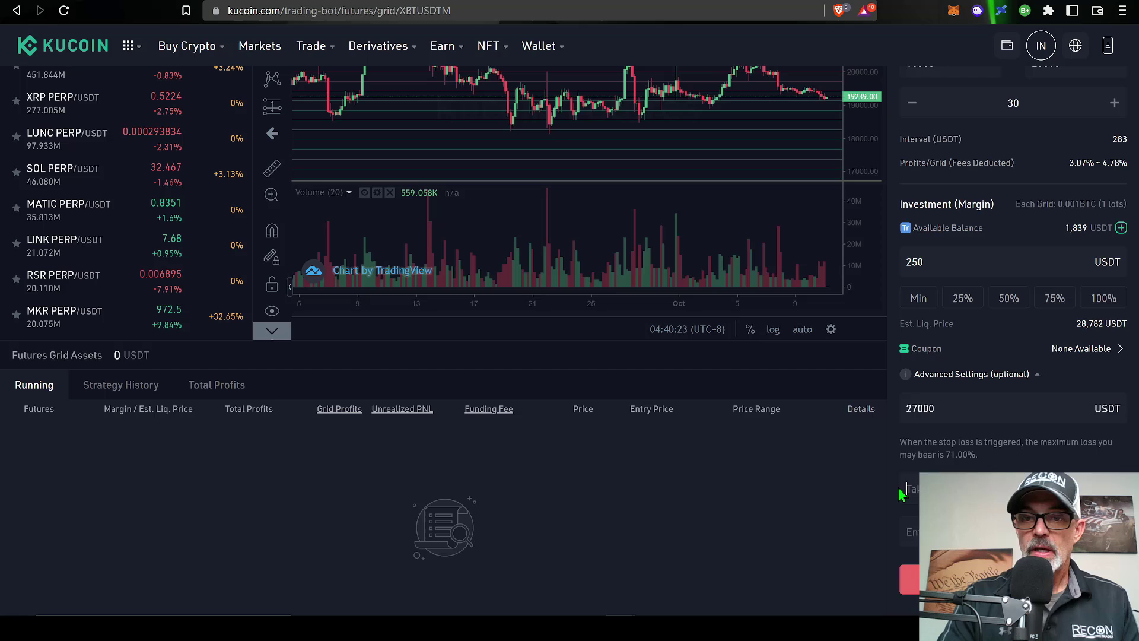
pyautogui.click(909, 488)
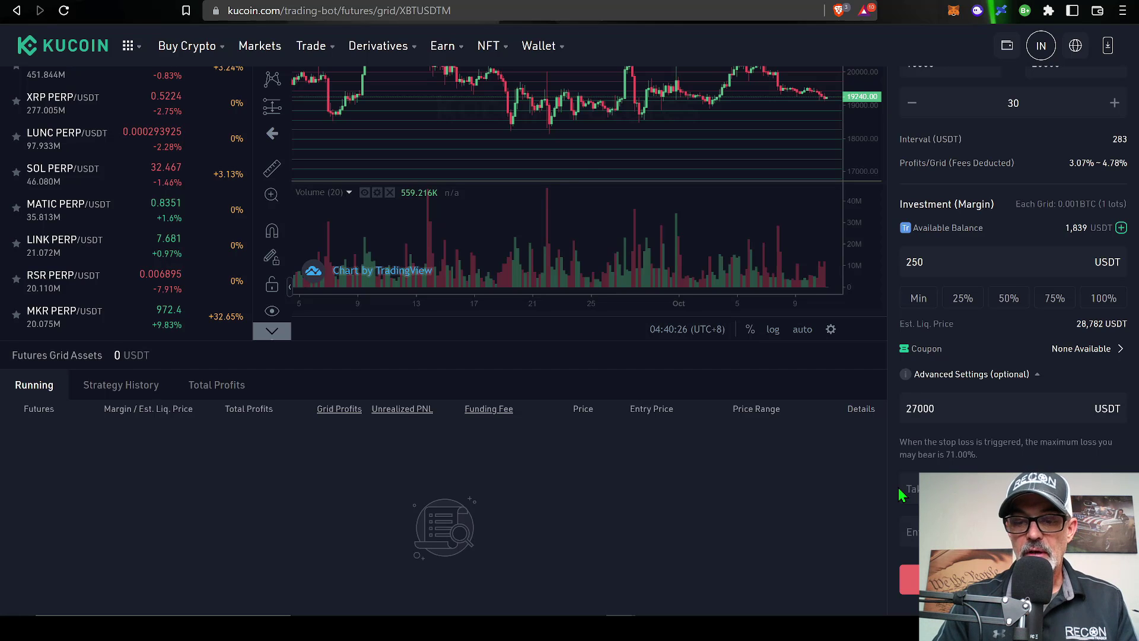
pyautogui.write('15')
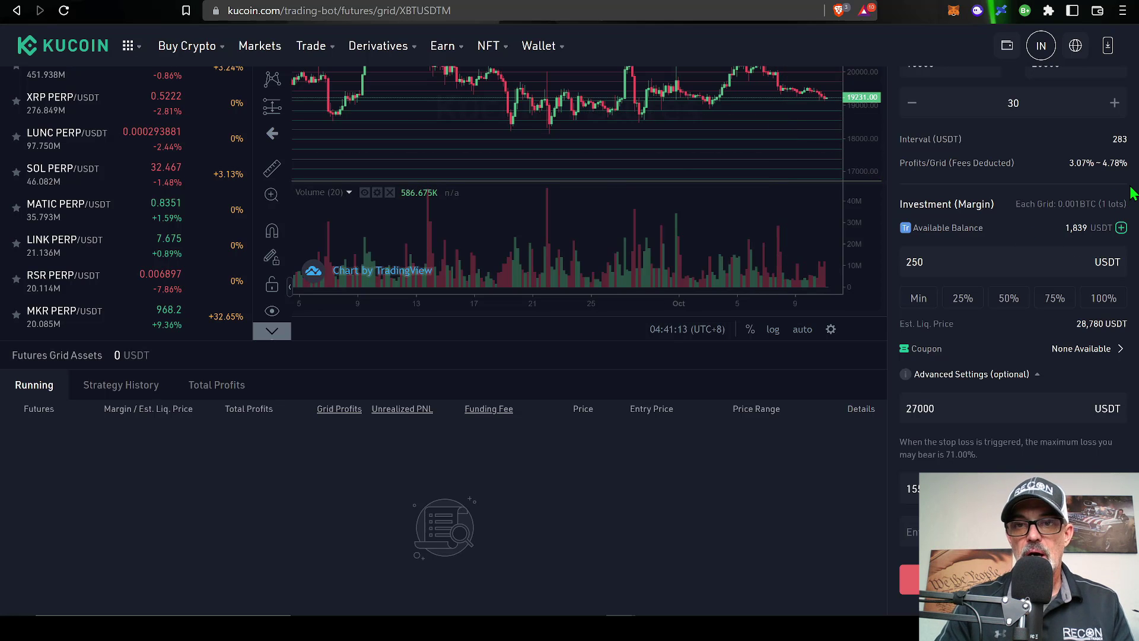
# Sort the futures coin list by Volatility and show grid levels on the BTC PERP/USDT chart
pyautogui.scroll(3, 1132, 193)
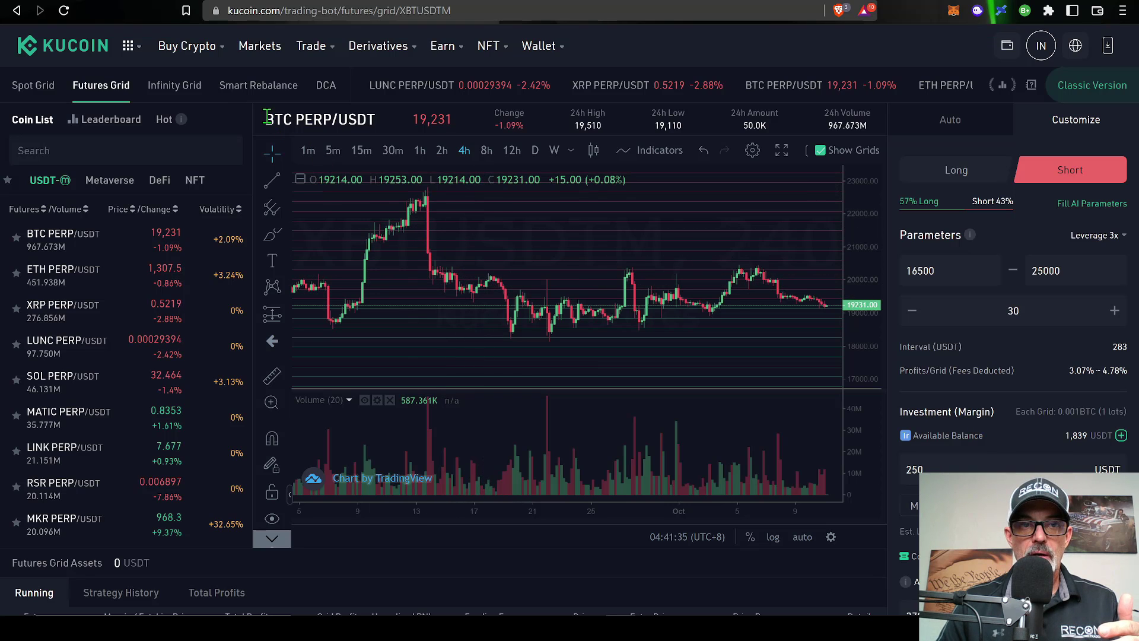
pyautogui.moveTo(265, 121); pyautogui.dragTo(390, 130)
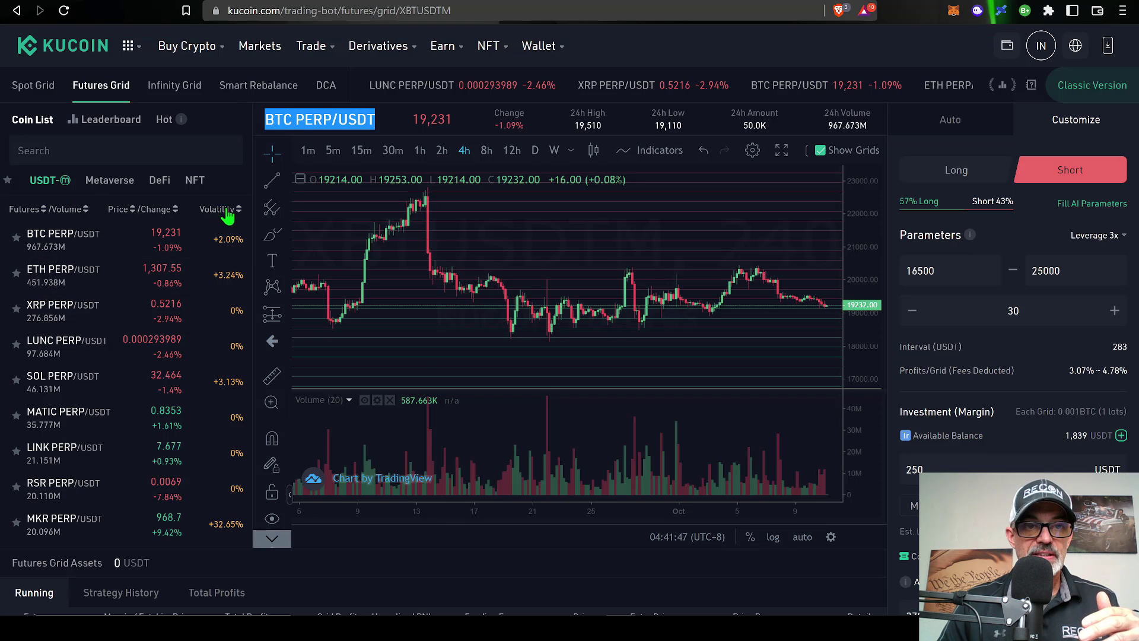
pyautogui.click(225, 210)
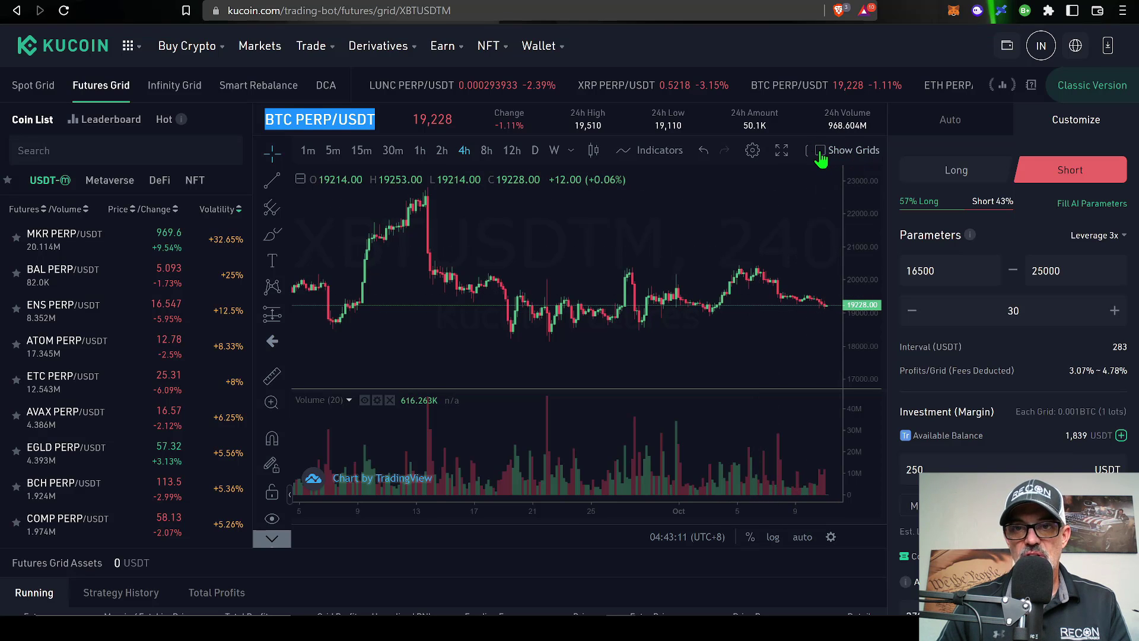
pyautogui.click(820, 152)
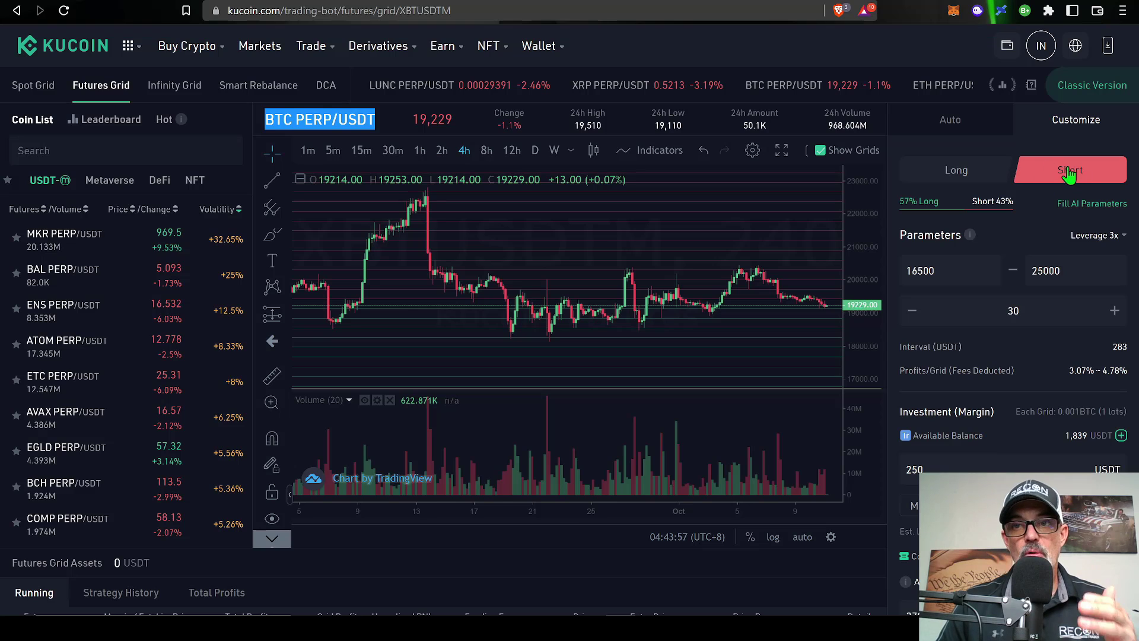
pyautogui.moveTo(972, 237)
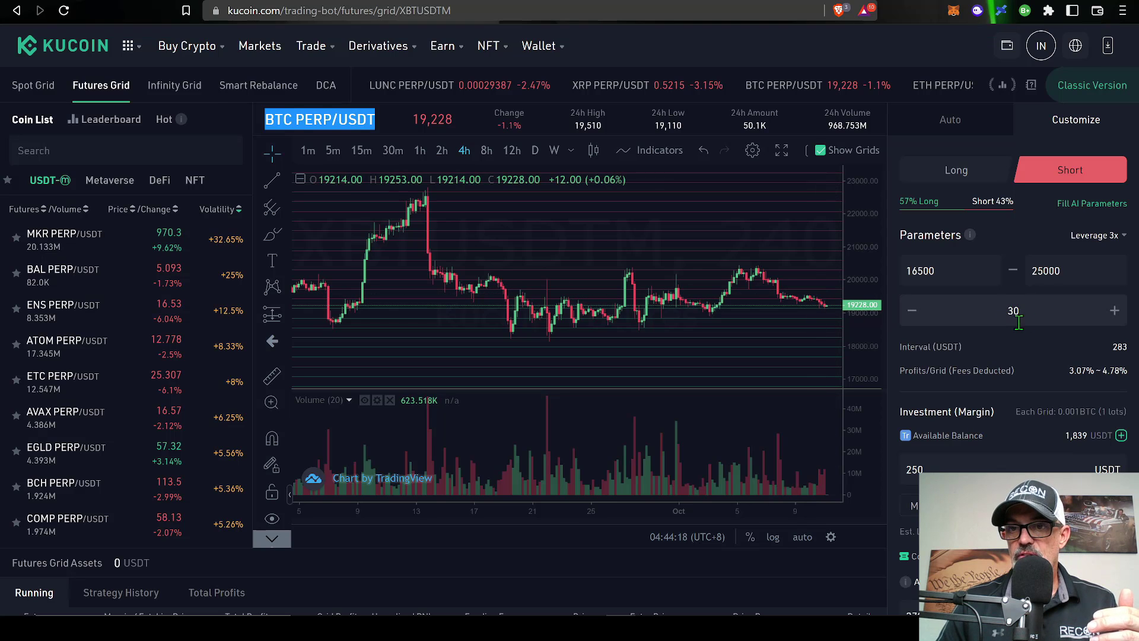
pyautogui.moveTo(900, 373); pyautogui.dragTo(1016, 374)
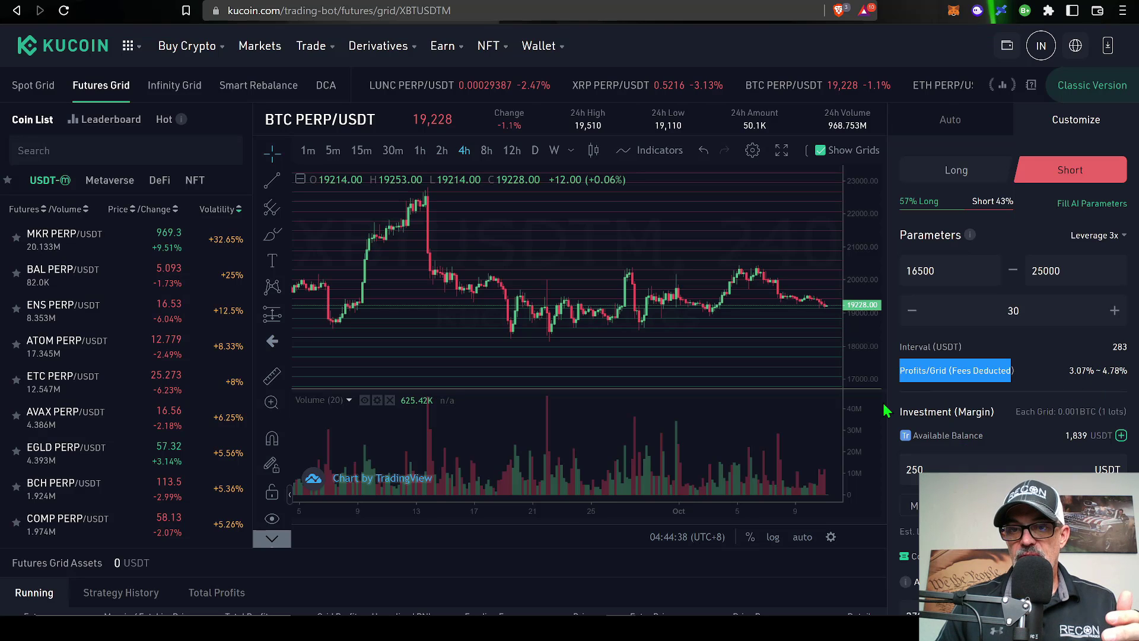
pyautogui.moveTo(926, 468); pyautogui.dragTo(910, 469)
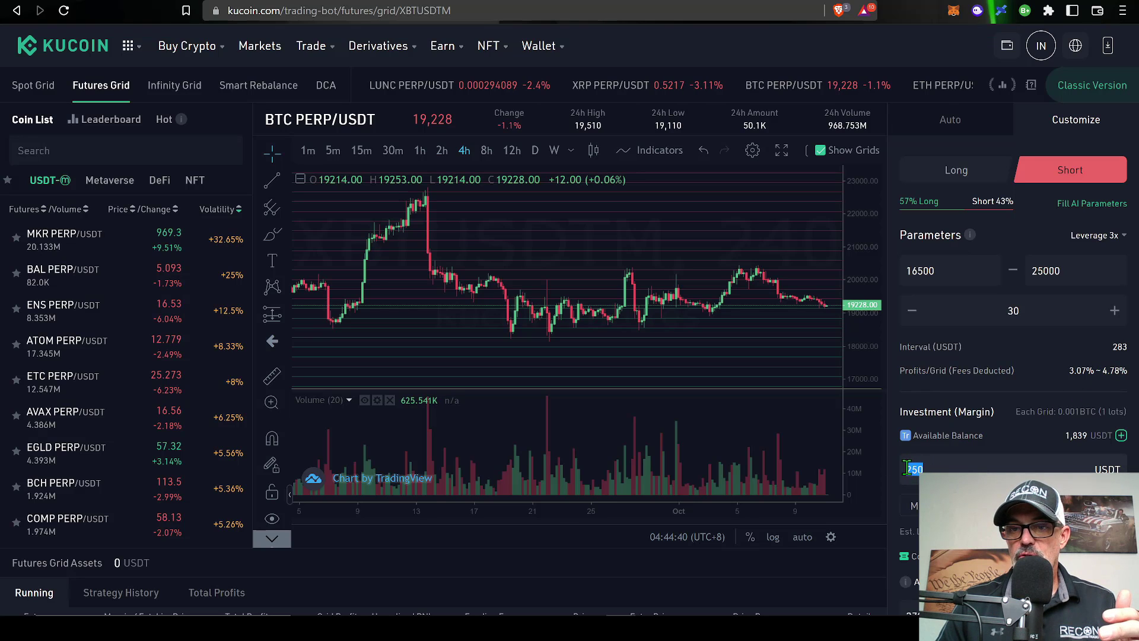
pyautogui.scroll(-3, 1131, 392)
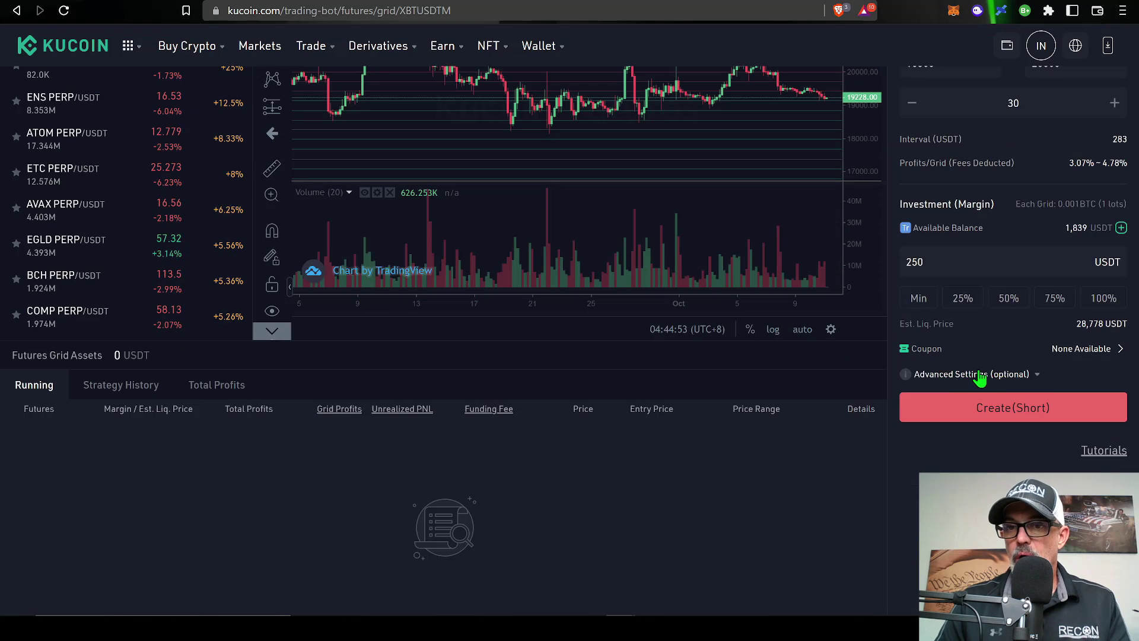
pyautogui.click(1036, 375)
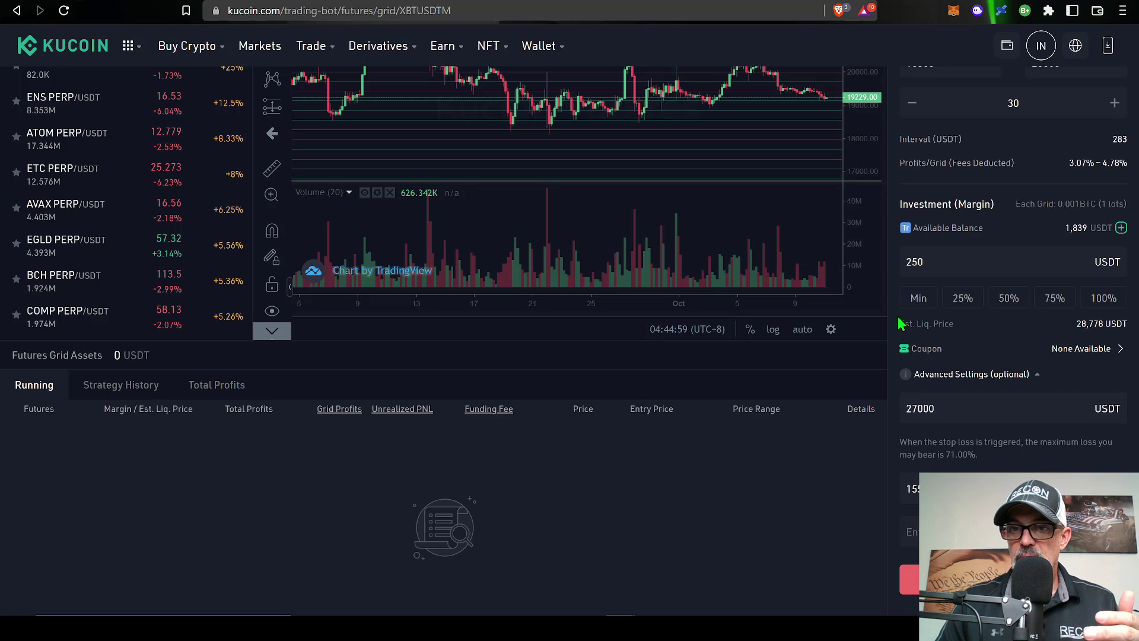
pyautogui.moveTo(901, 323); pyautogui.dragTo(1110, 342)
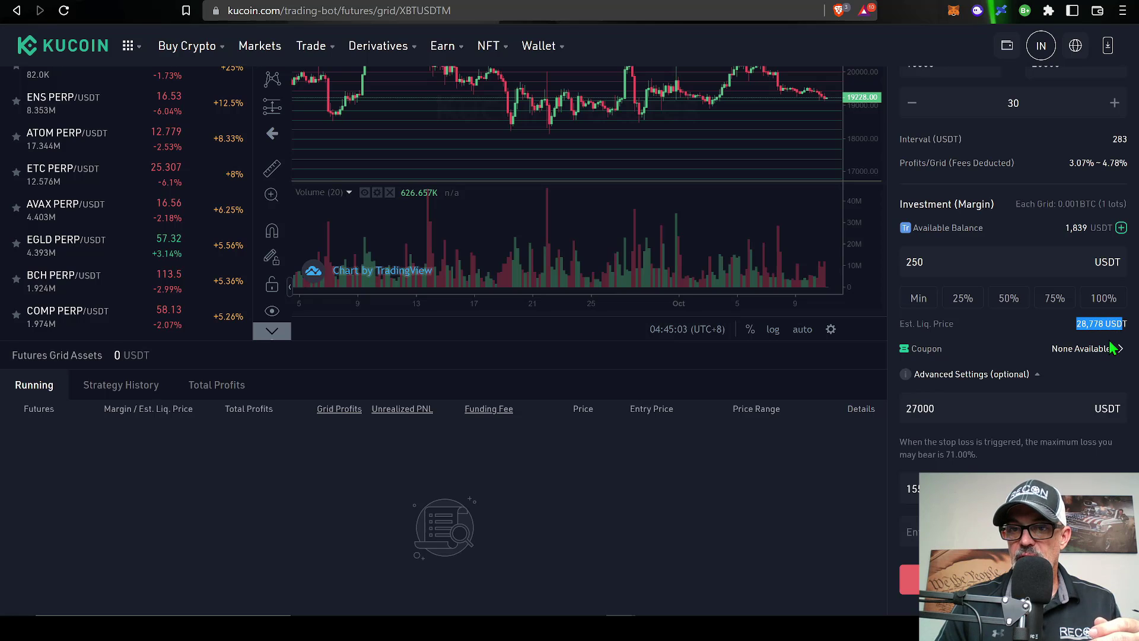
pyautogui.click(903, 489)
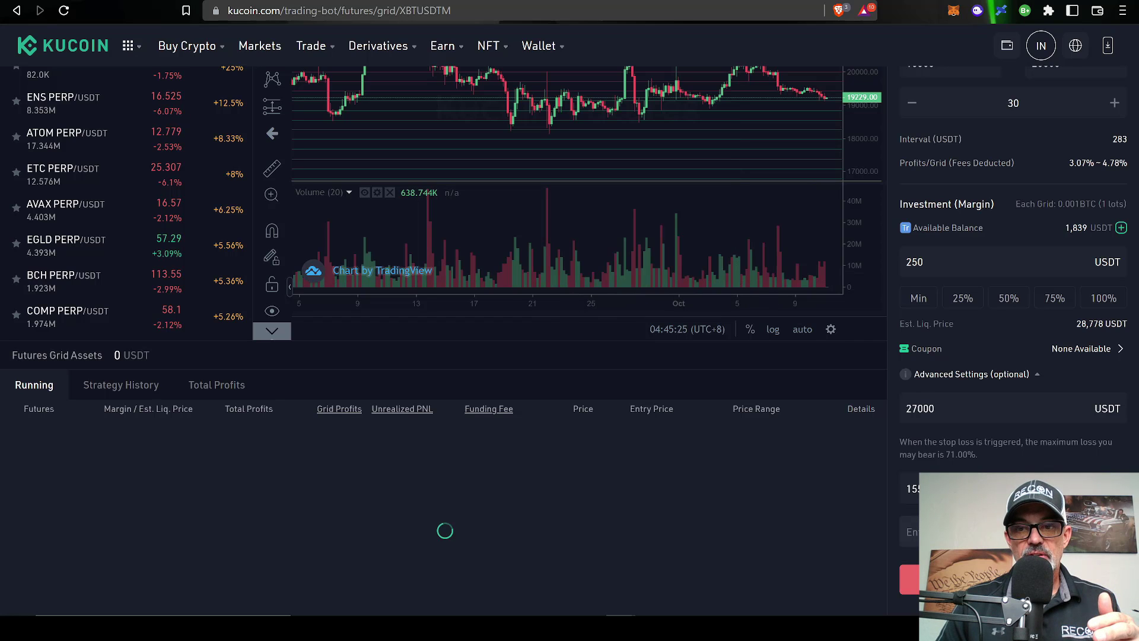
# Submit the short grid and review the 250 USDT transfer, pair, 28,778 liquidation and stop price
pyautogui.click(909, 579)
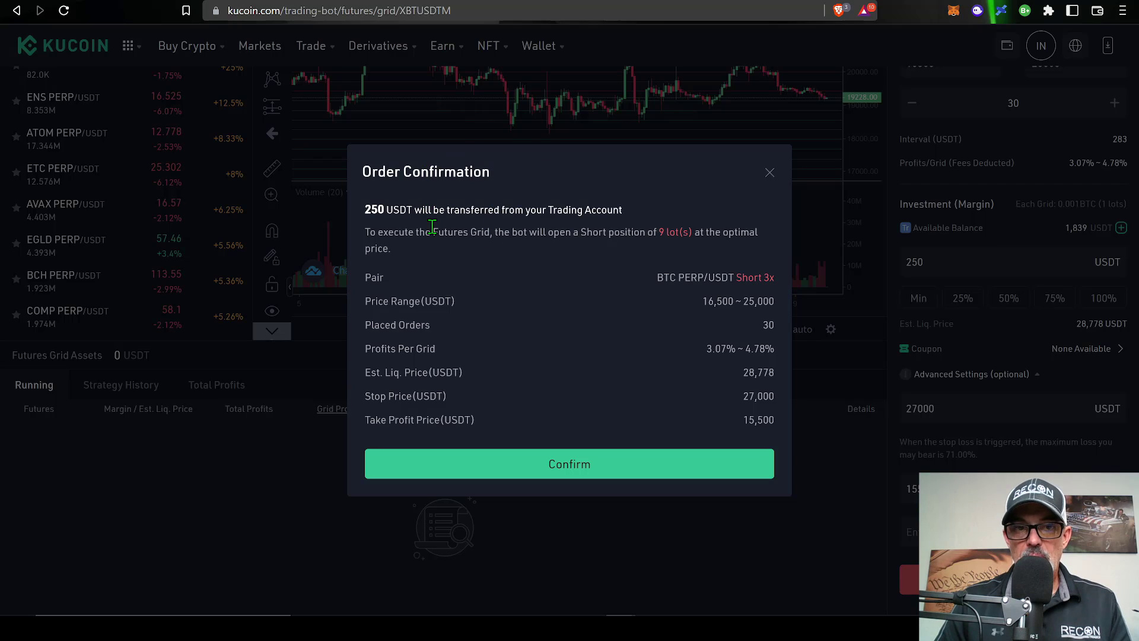
pyautogui.moveTo(363, 209); pyautogui.dragTo(638, 219)
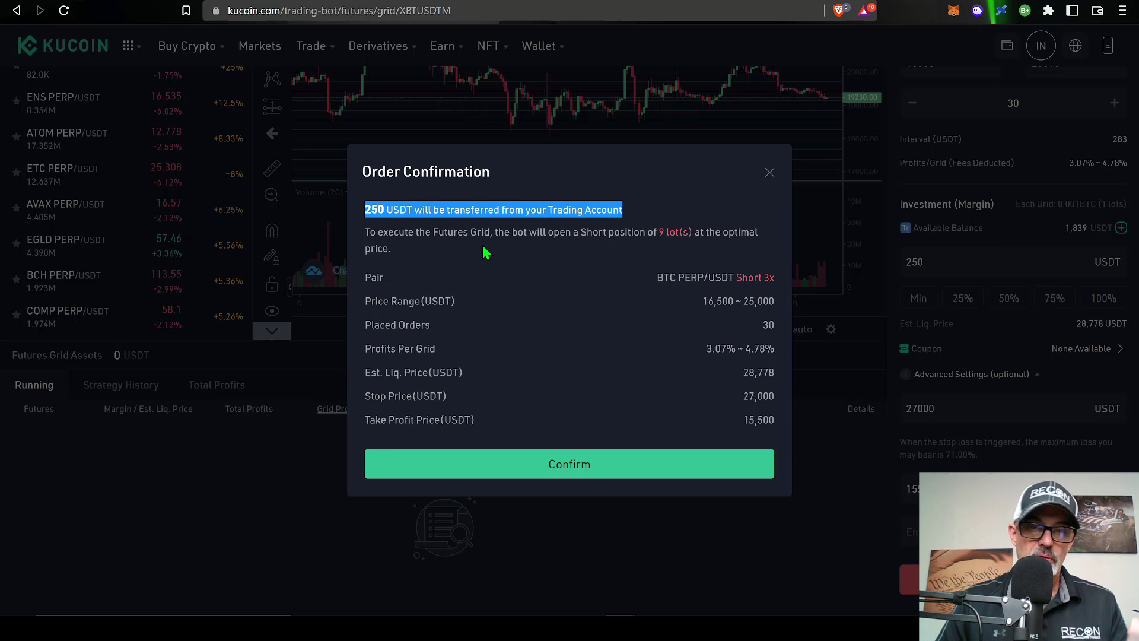
pyautogui.click(456, 233)
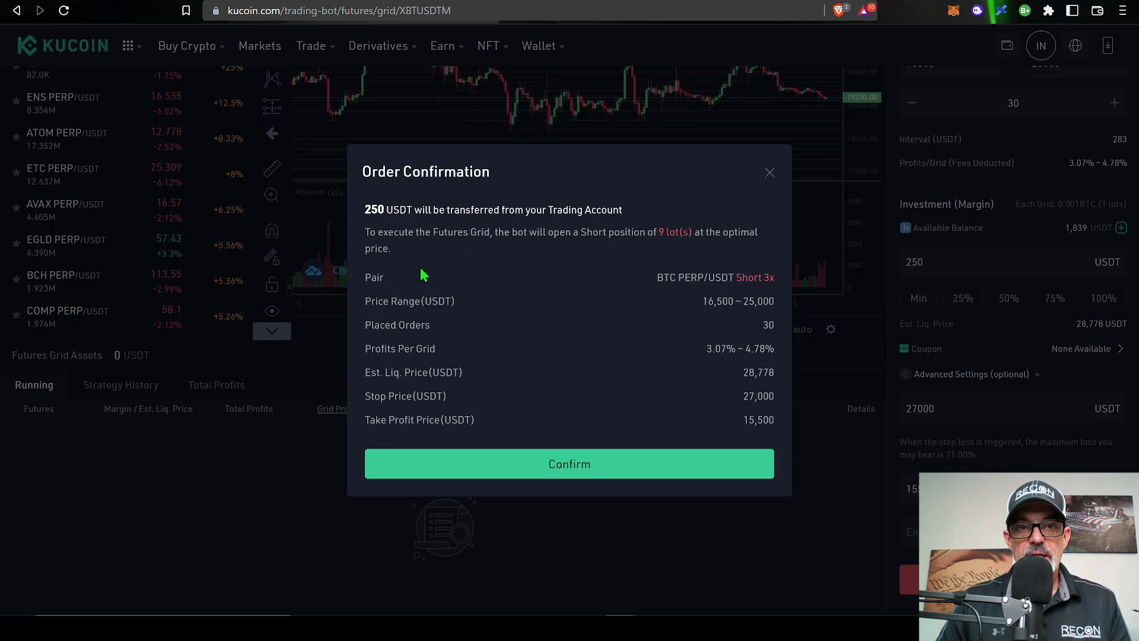
pyautogui.doubleClick(373, 283)
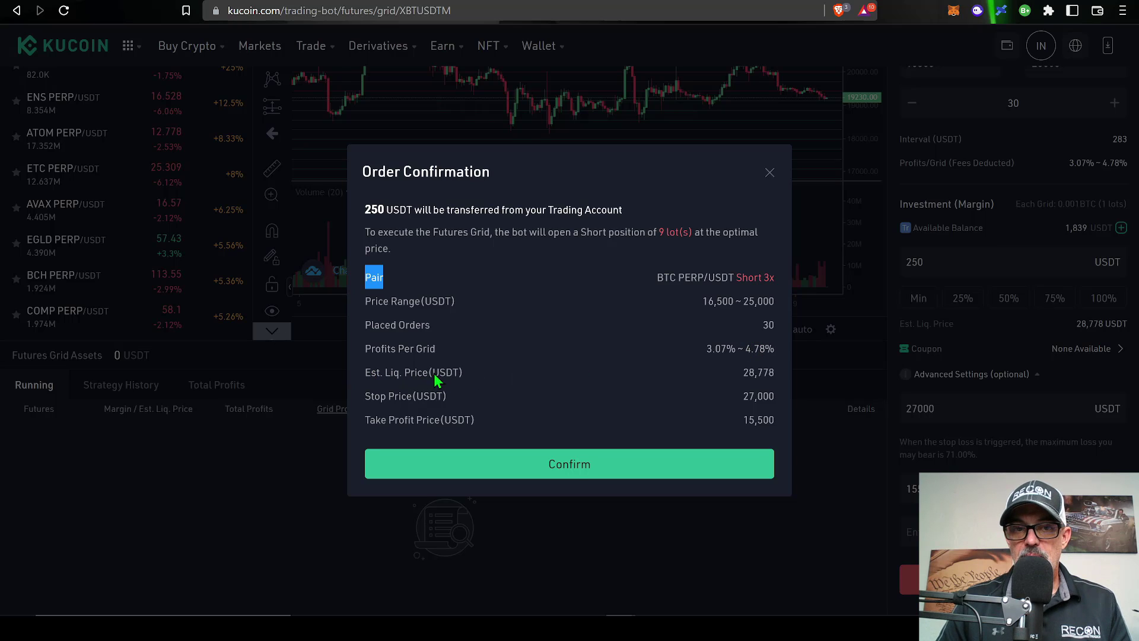
pyautogui.moveTo(743, 373); pyautogui.dragTo(777, 378)
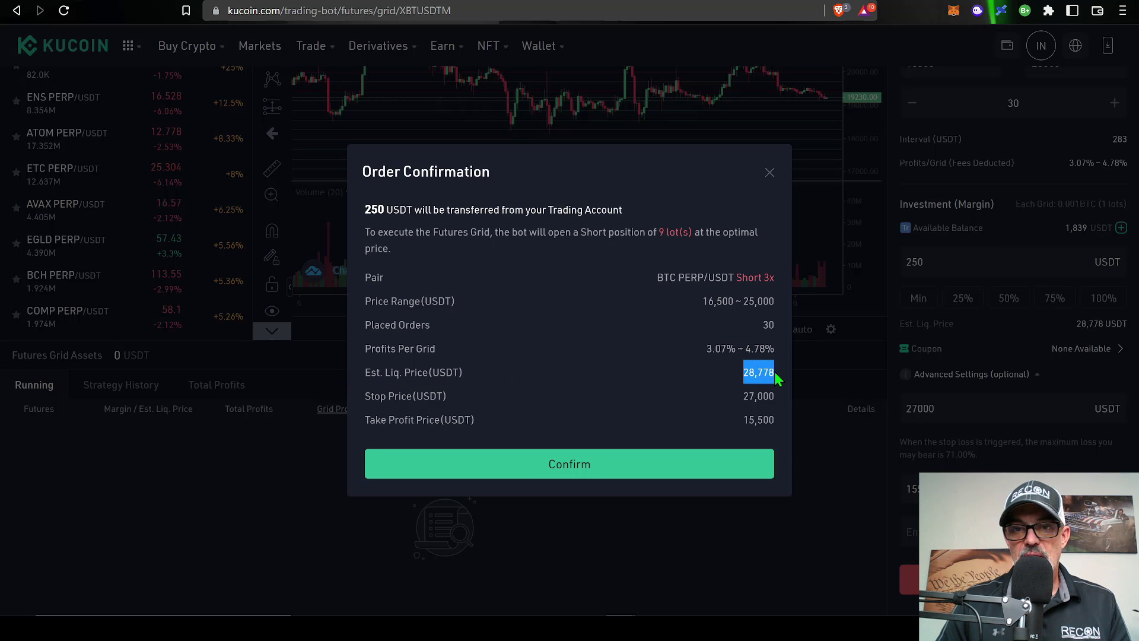
pyautogui.click(372, 398)
pyautogui.moveTo(365, 396); pyautogui.dragTo(789, 405)
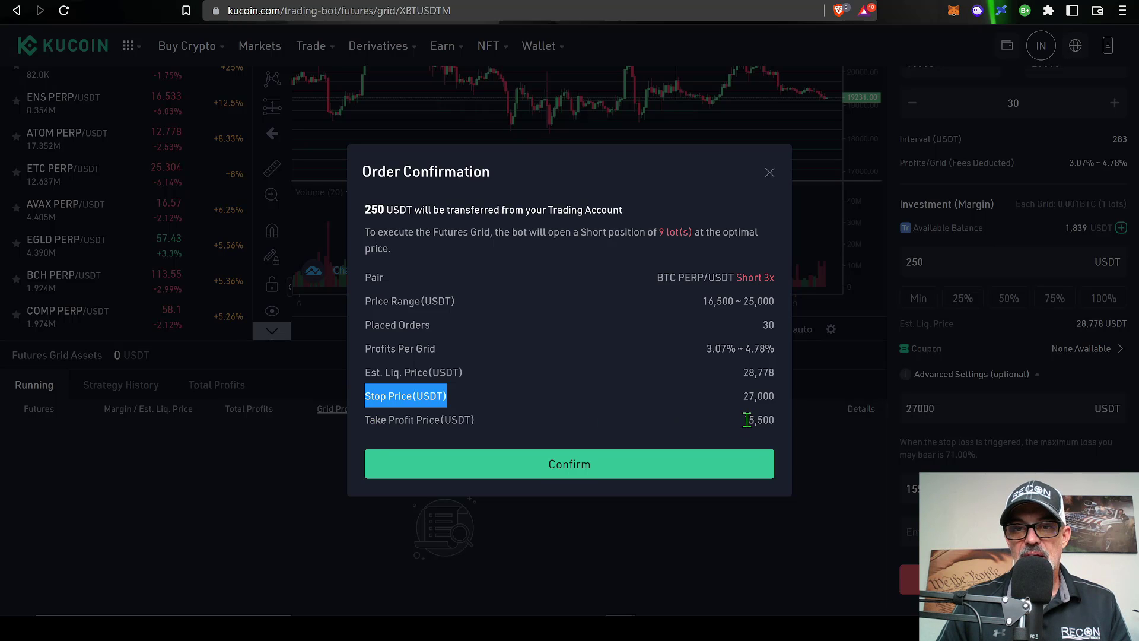
# Confirm the order to deploy the 3x BTC PERP/USDT short grid bot with 250 USDT margin
pyautogui.click(574, 470)
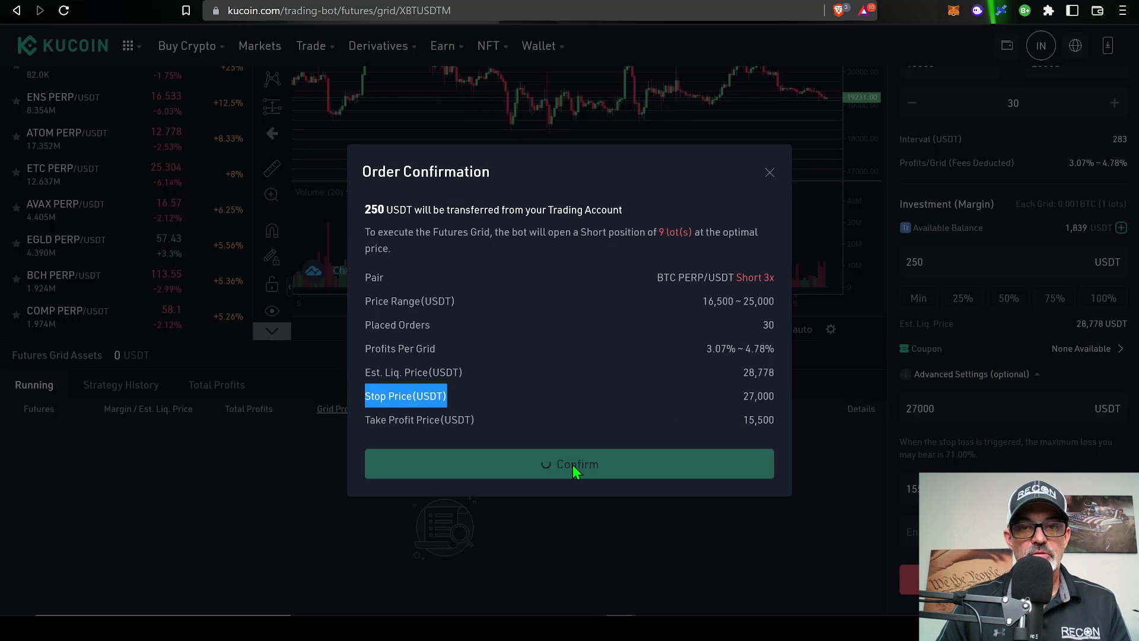